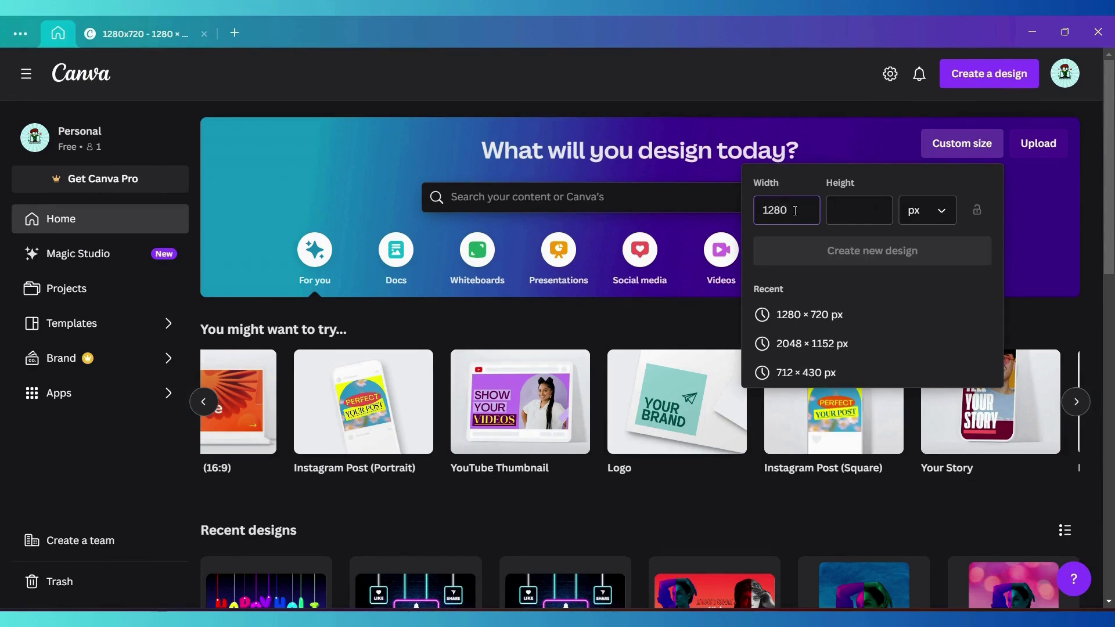
Create a new custom-size design with a width of 1280 px and a height of 720 px.
text(720)
click(876, 251)
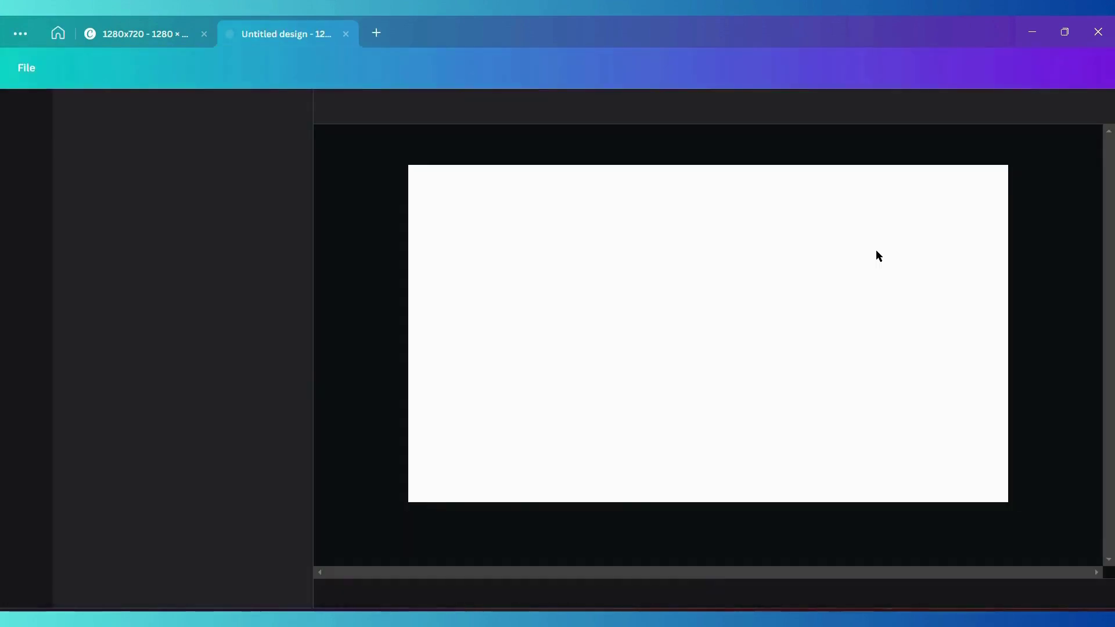
Add a heading text box containing the letter H and set its font to Chewy.
click(26, 219)
click(138, 296)
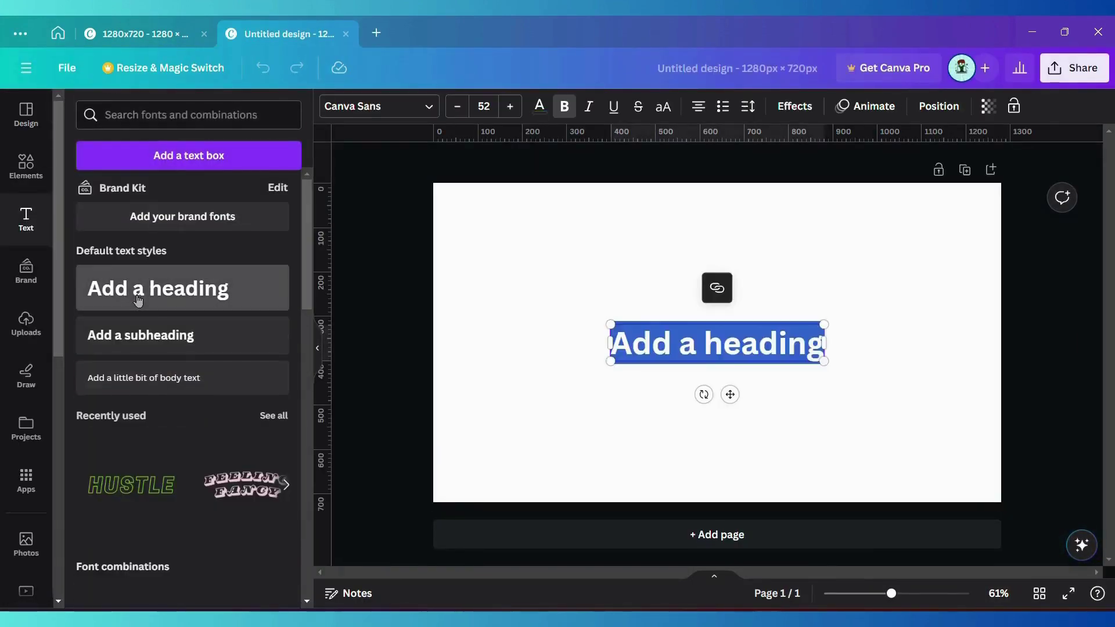
text(h)
click(427, 106)
click(246, 319)
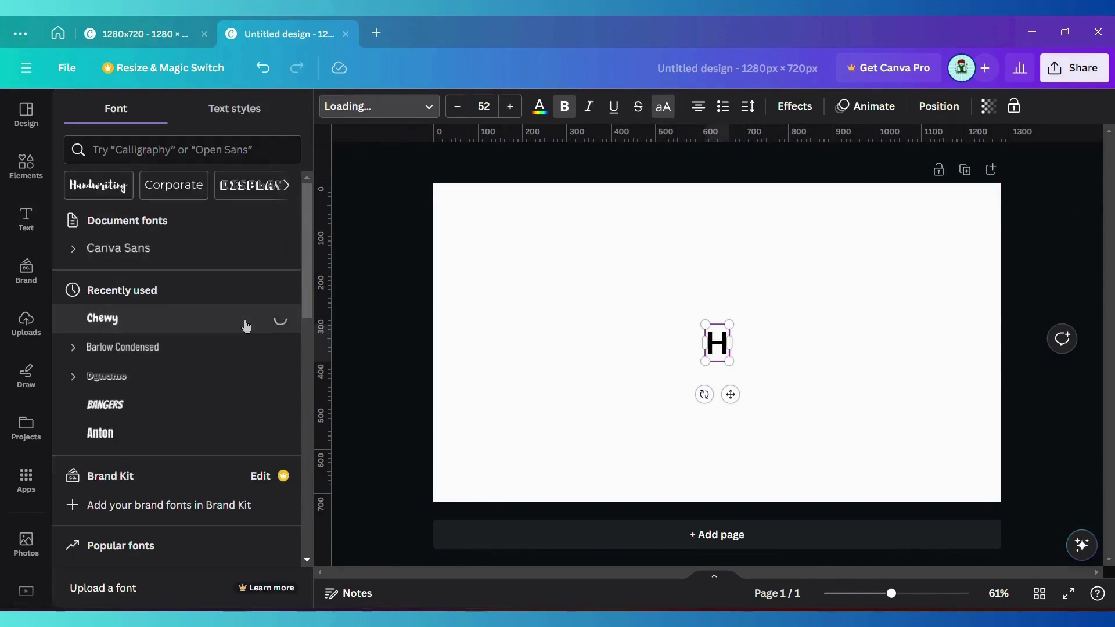
Enlarge the letter H to font size 183 and place it near the page's left edge.
drag(705, 320, 609, 257)
drag(697, 286, 494, 325)
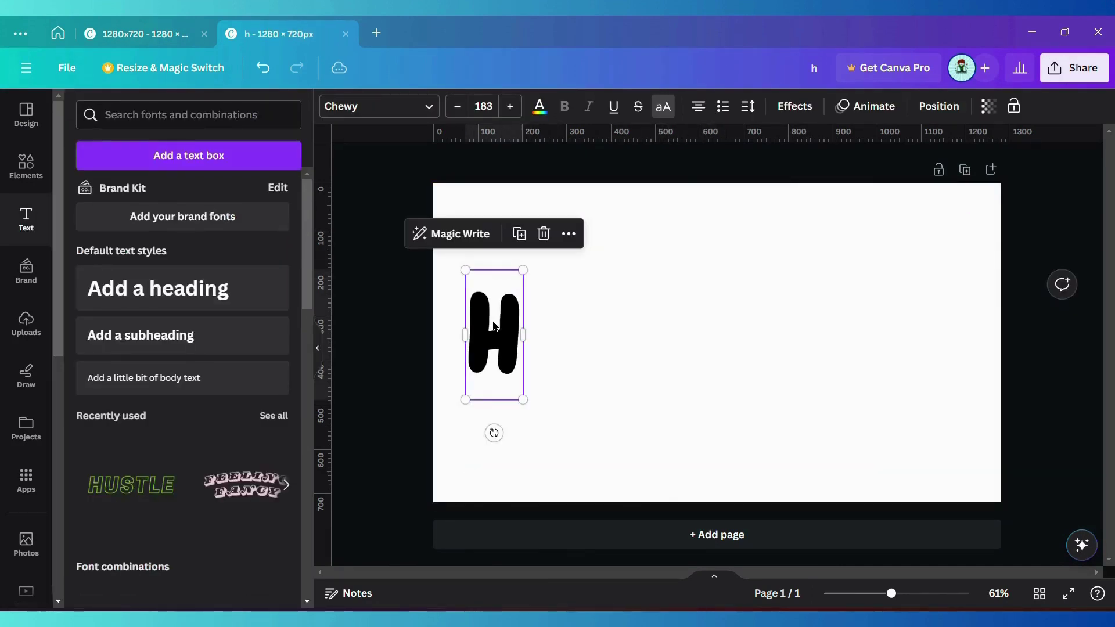
Duplicate the H directly beside the original and change the copy's text to A.
click(519, 234)
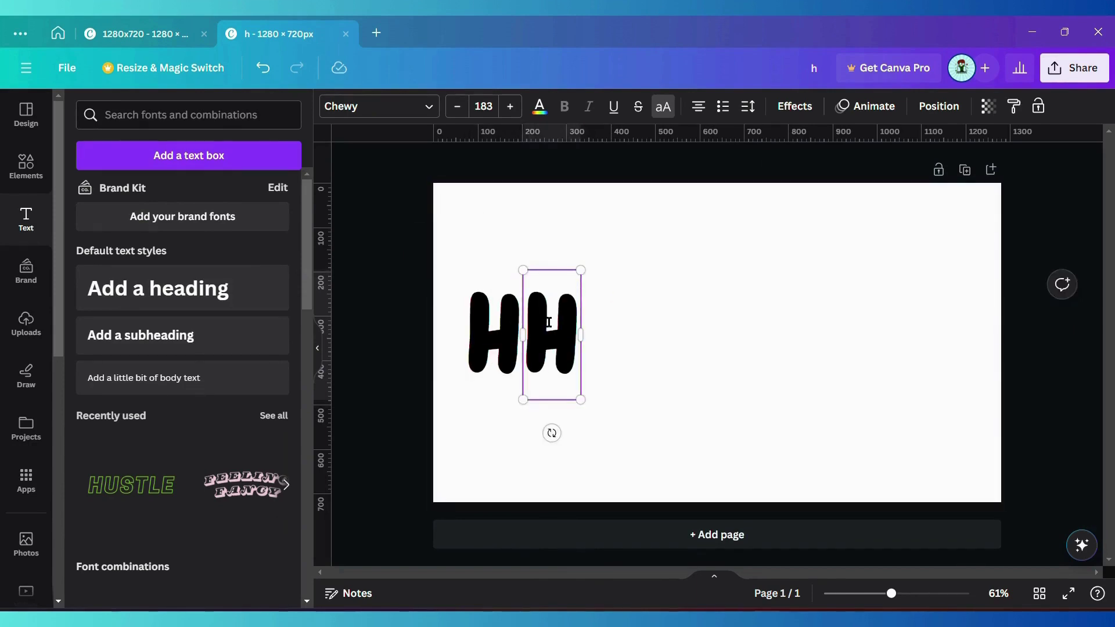
key(BackSpace)
text(A)
click(690, 246)
Duplicate the letter A four times, lining up the copies in a row after the first A.
click(557, 351)
click(580, 236)
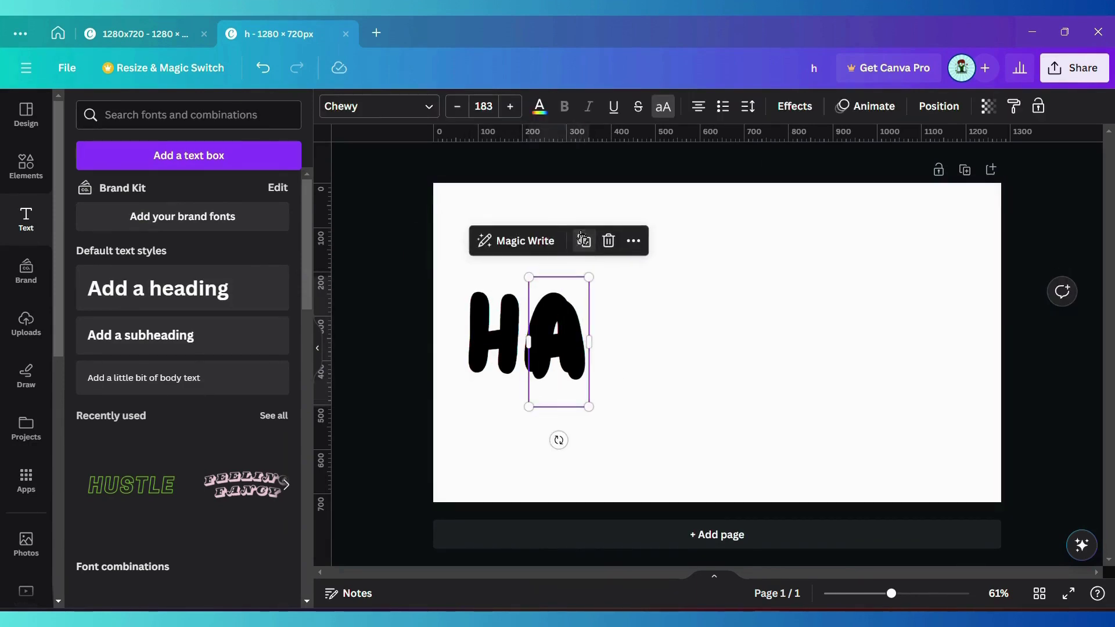
drag(546, 331, 600, 321)
click(638, 230)
click(697, 226)
click(757, 220)
Replace the four copied A letters with P, P, Y and H in order.
click(614, 332)
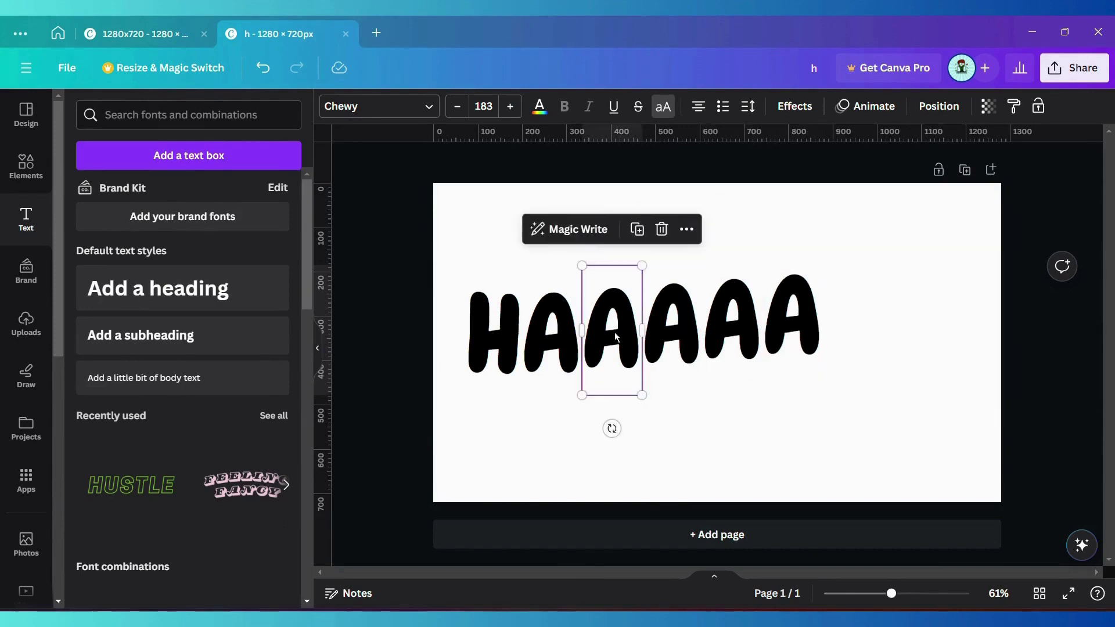
double_click(614, 332)
text(P)
click(672, 326)
text(P)
click(731, 322)
text(Y)
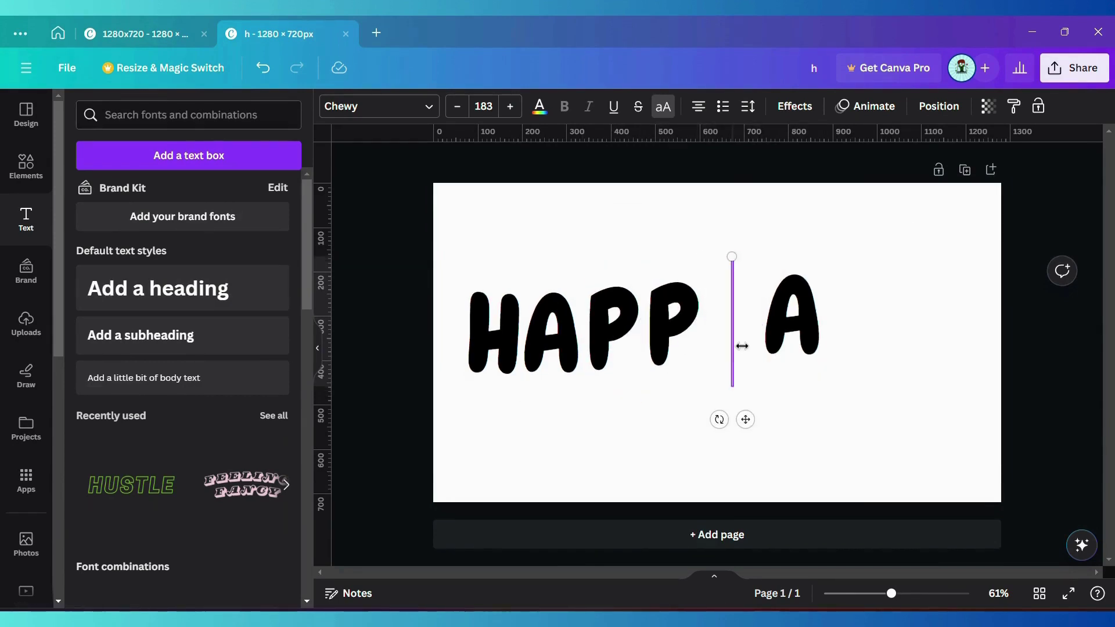
double_click(788, 349)
text(H)
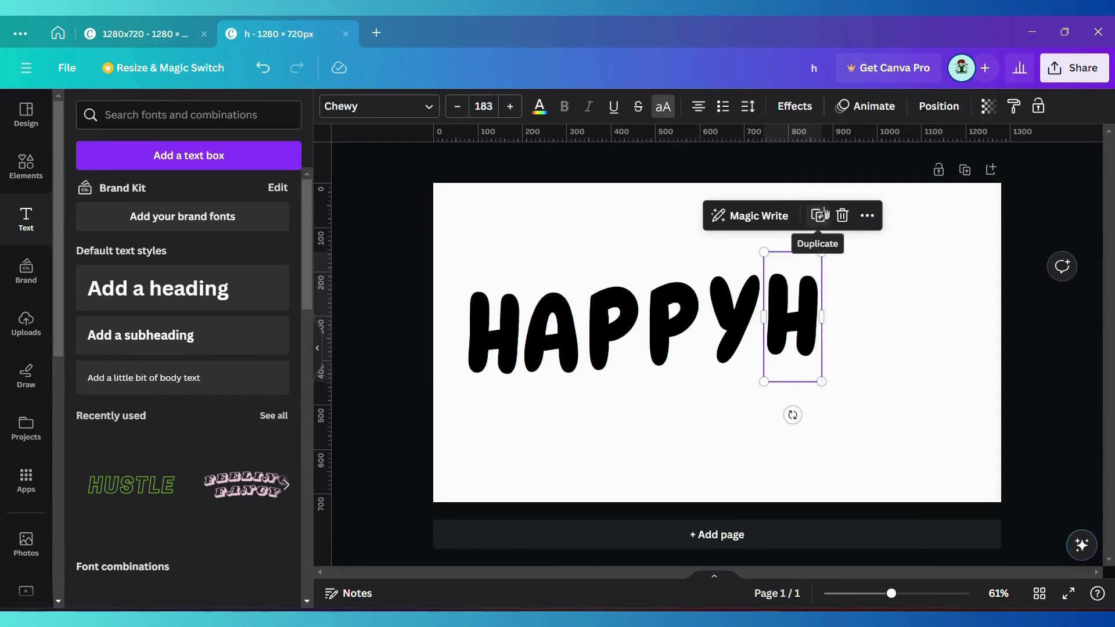
Duplicate the last H three times, continuing the row of letters toward the page's right edge.
click(820, 217)
drag(833, 293, 842, 295)
click(871, 225)
click(928, 225)
Replace the three copied H letters with O, L and I in order.
double_click(864, 317)
text(O)
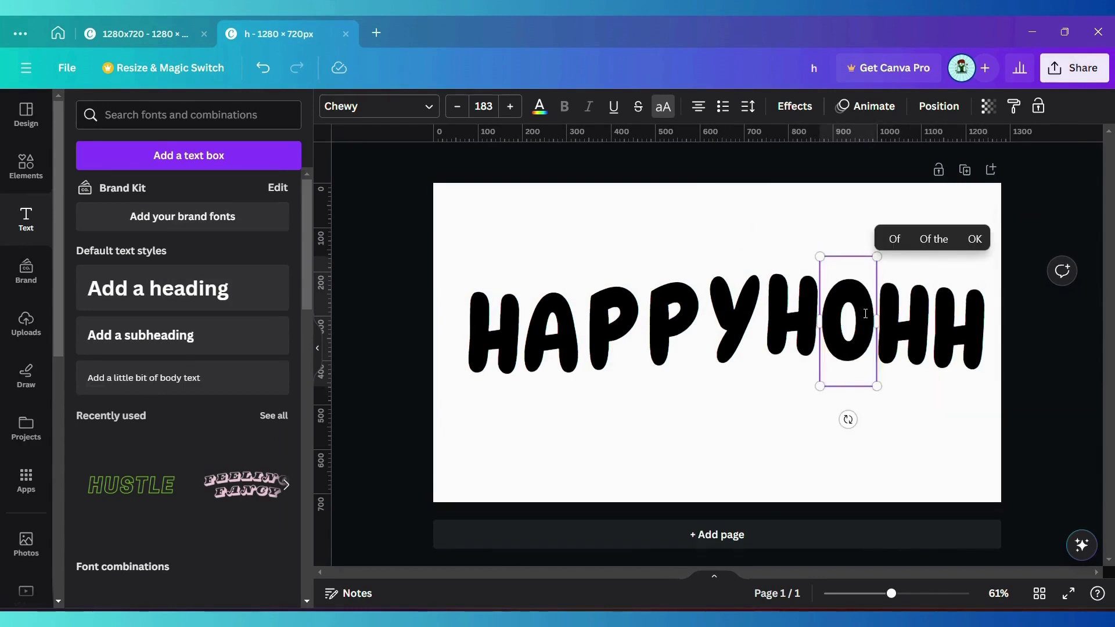
click(917, 323)
text(L)
click(958, 325)
text(I)
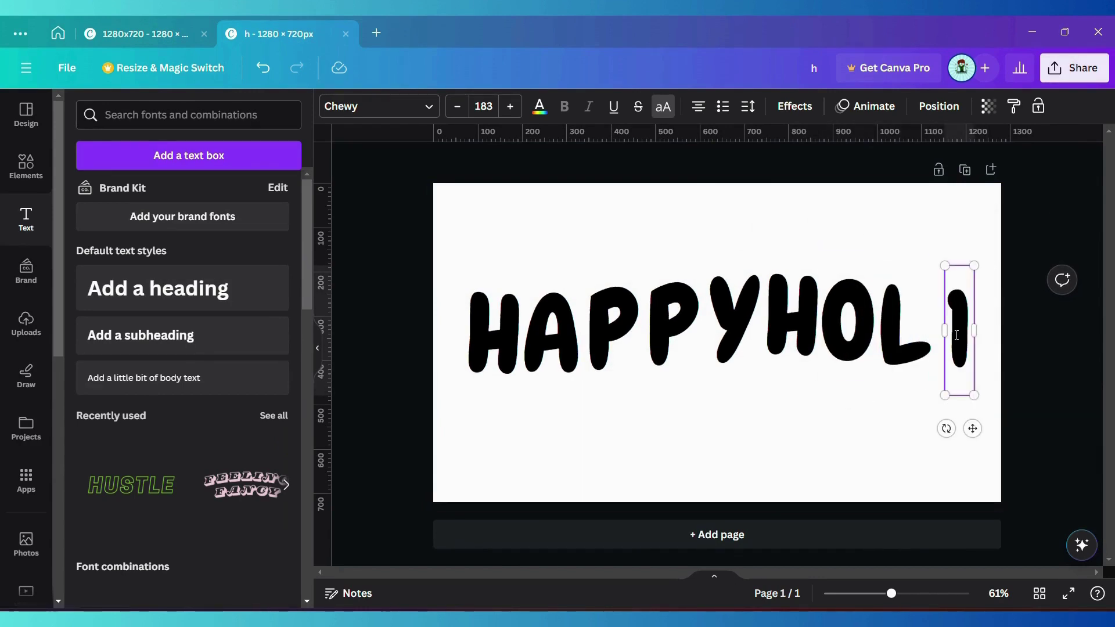
key(ctrl+w)
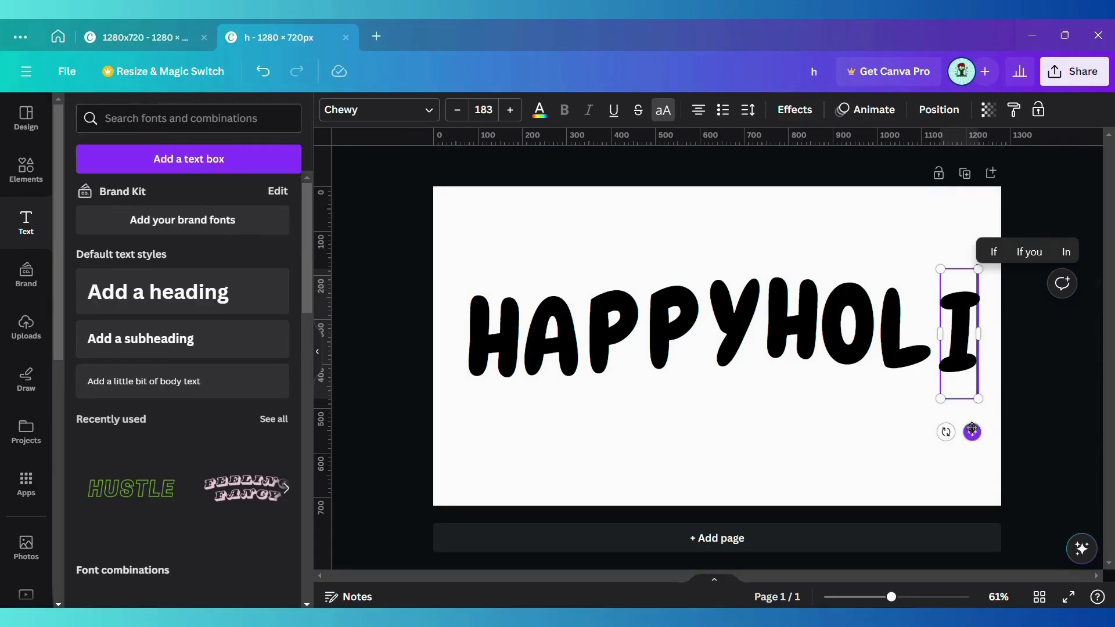
Reposition the letters at staggered heights so they form HAPPY and HOLI with a gap between the words.
drag(972, 428, 966, 424)
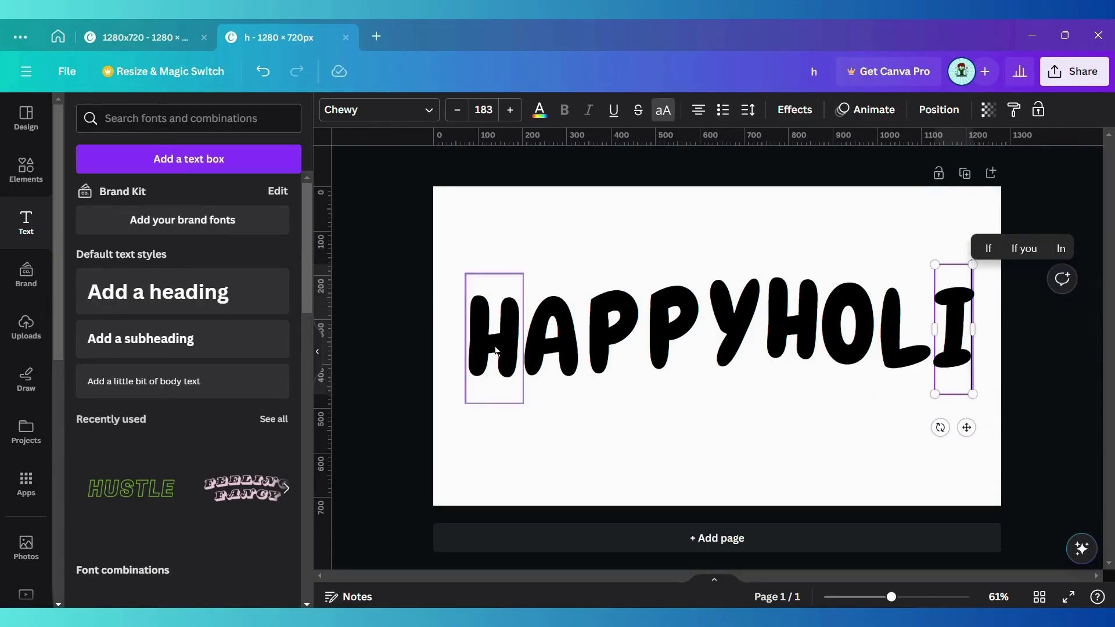
drag(493, 339, 530, 340)
click(604, 342)
drag(604, 343, 591, 343)
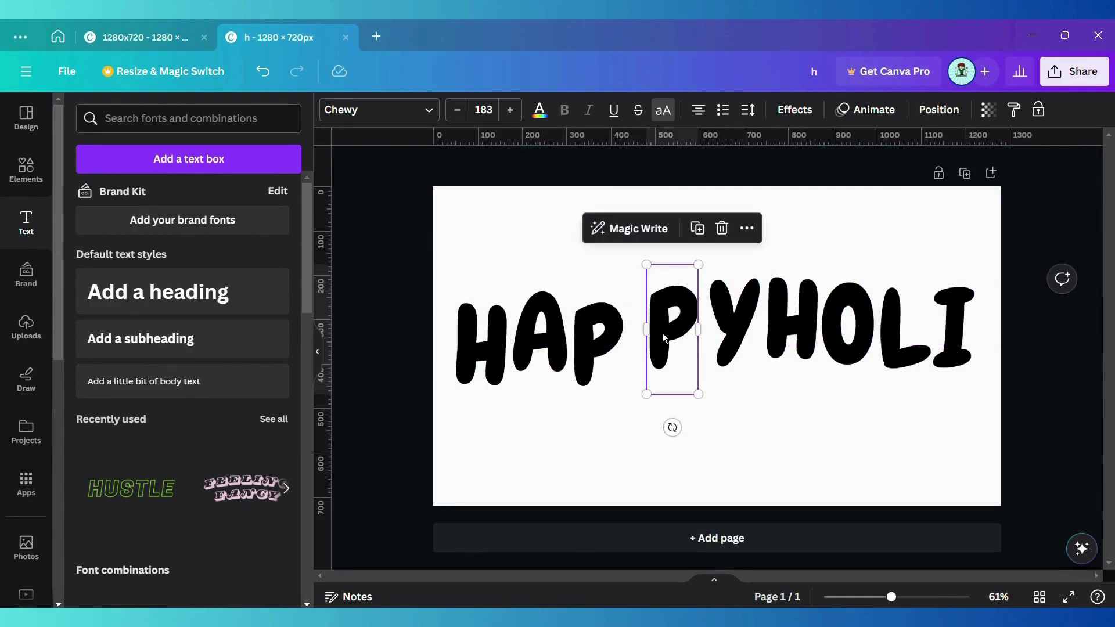
drag(674, 337, 654, 337)
drag(731, 348, 704, 349)
drag(802, 321, 786, 348)
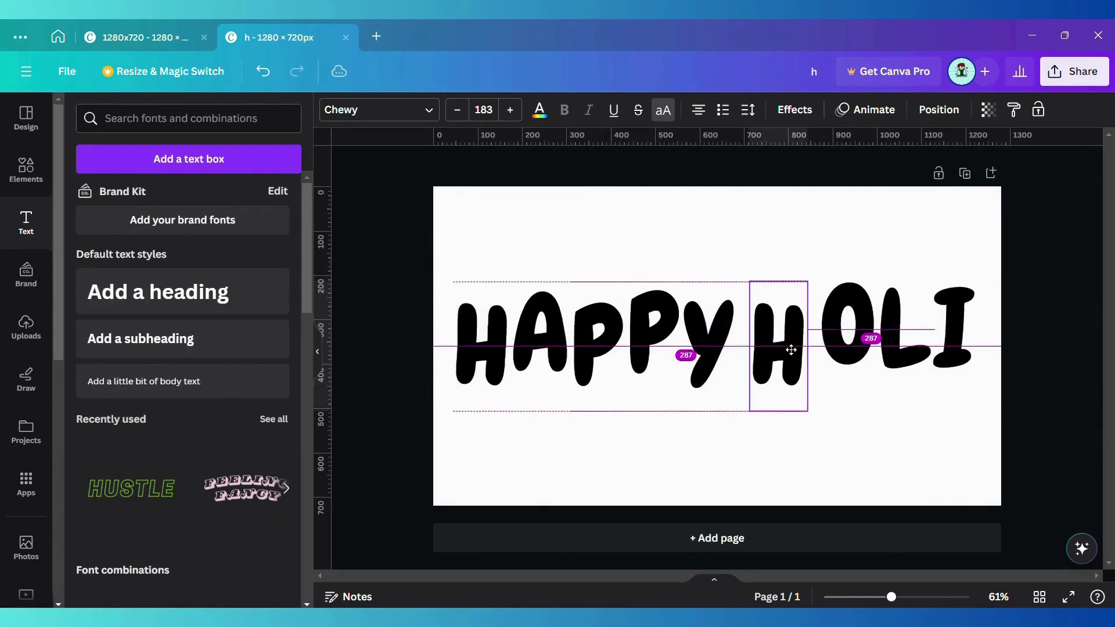
click(858, 325)
drag(858, 325, 945, 346)
Change the text color of the first H in HAPPY to red #FF0000.
click(519, 355)
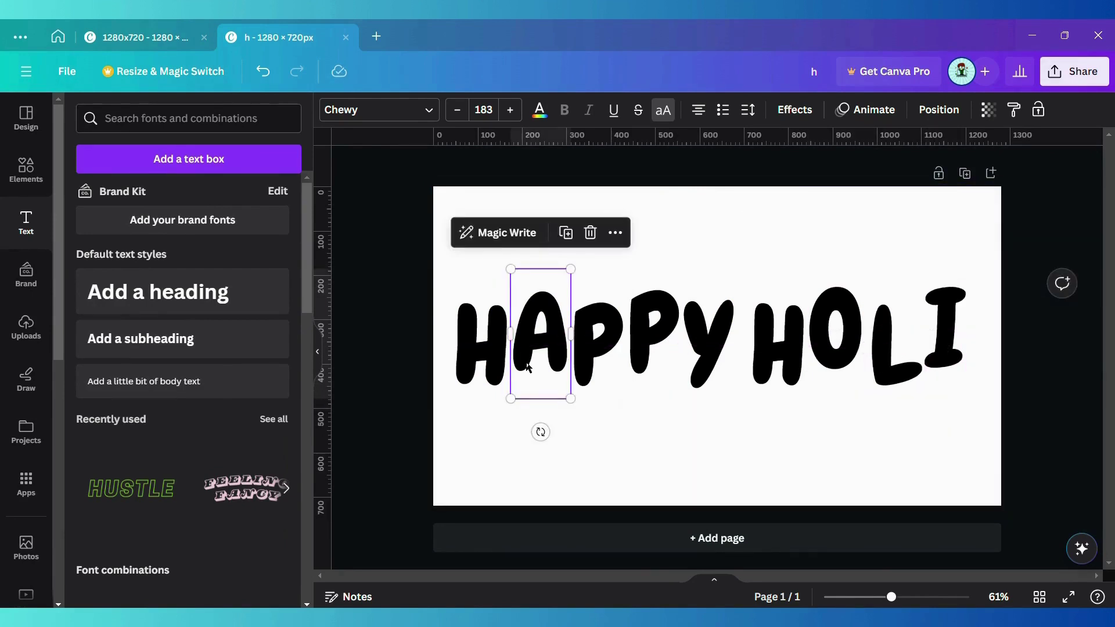
click(482, 383)
click(539, 110)
click(119, 201)
drag(79, 308, 292, 233)
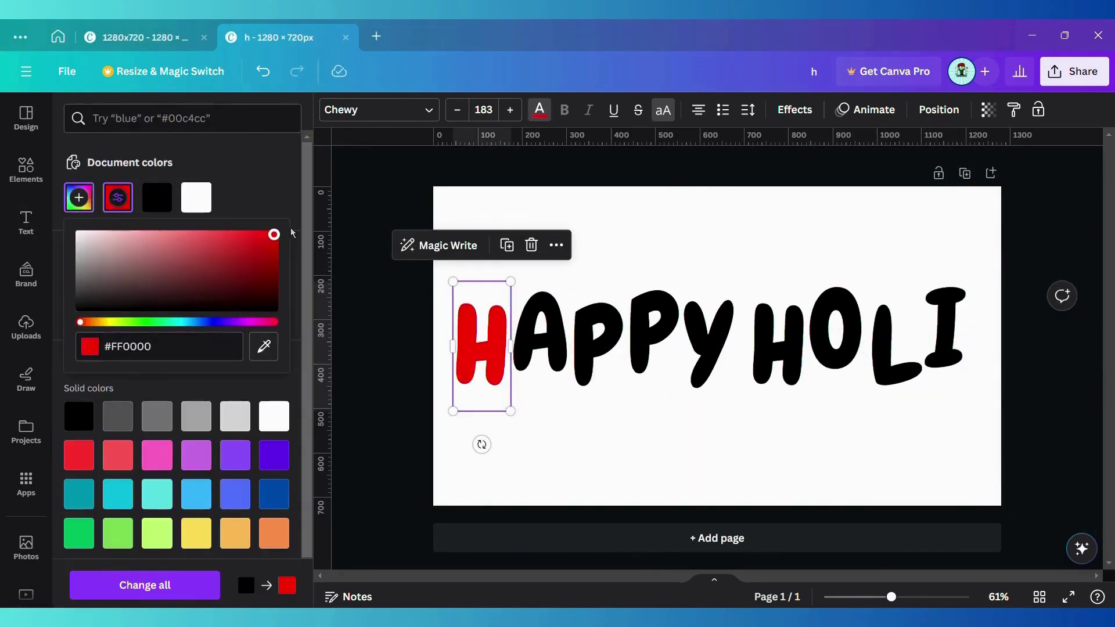
Color the A of HAPPY yellow and the first P pink using custom colors.
click(539, 325)
click(81, 200)
click(112, 322)
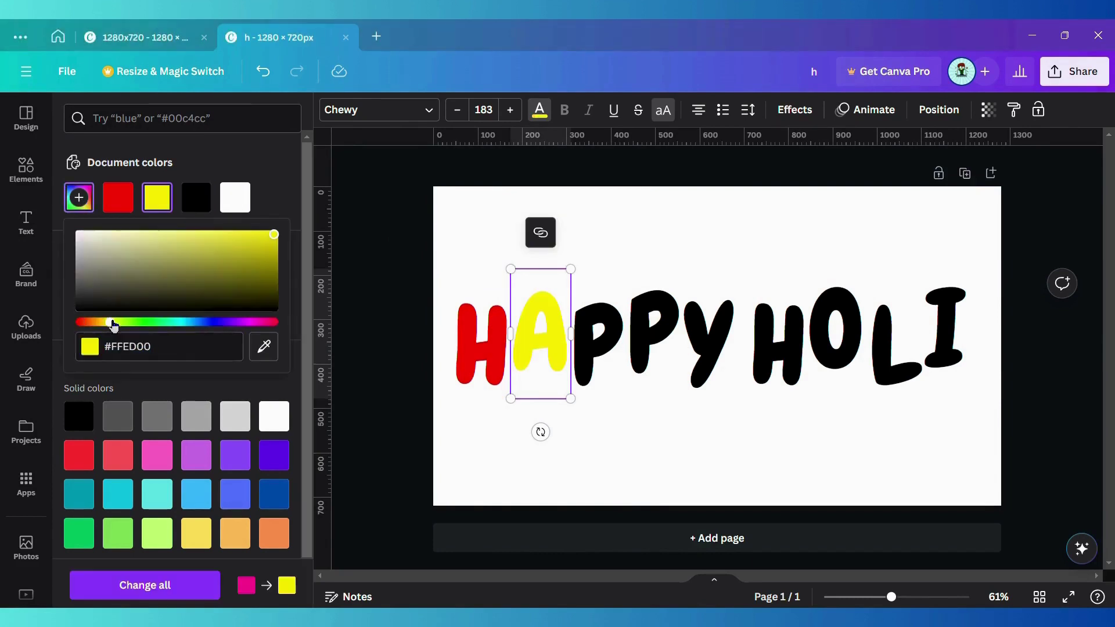
click(598, 348)
click(197, 197)
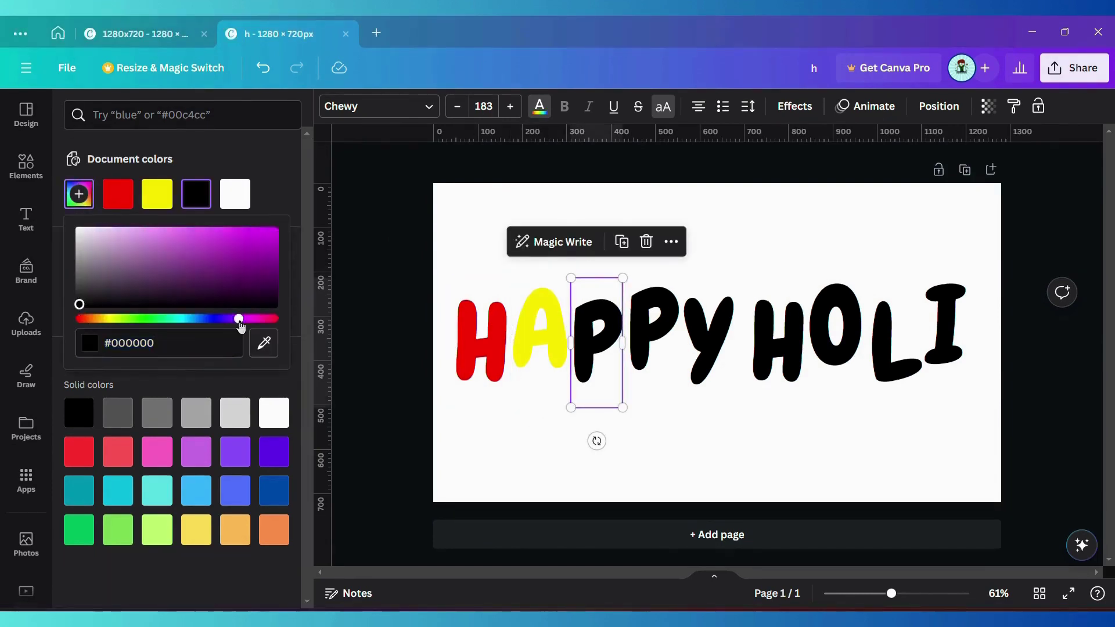
drag(87, 309, 279, 215)
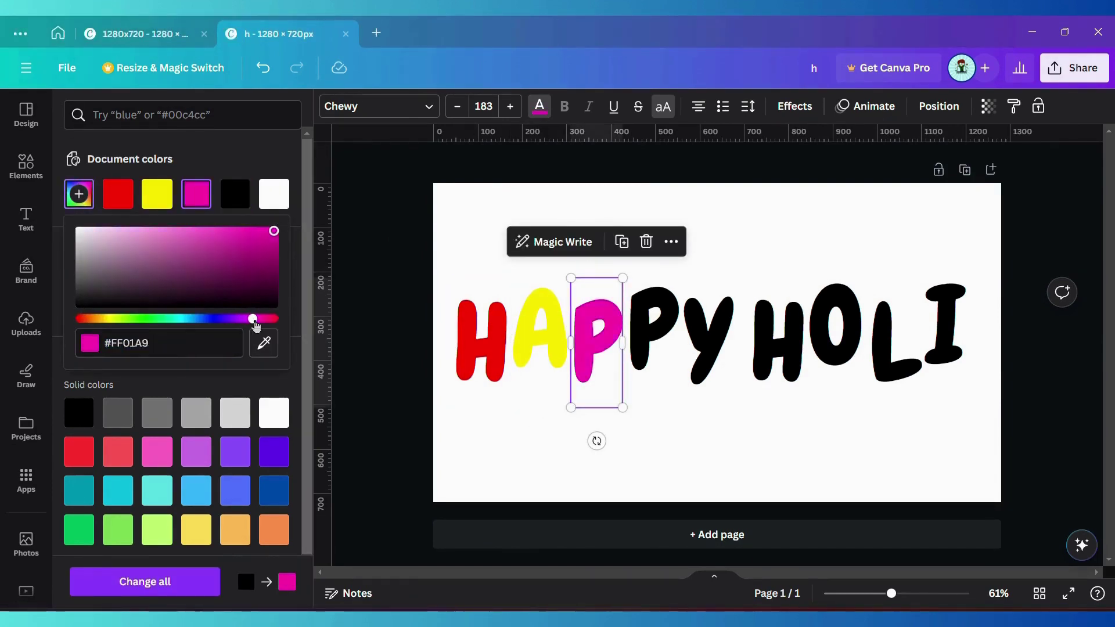
Color the second P of HAPPY magenta #FF00D6 and the Y purple.
click(654, 331)
click(235, 193)
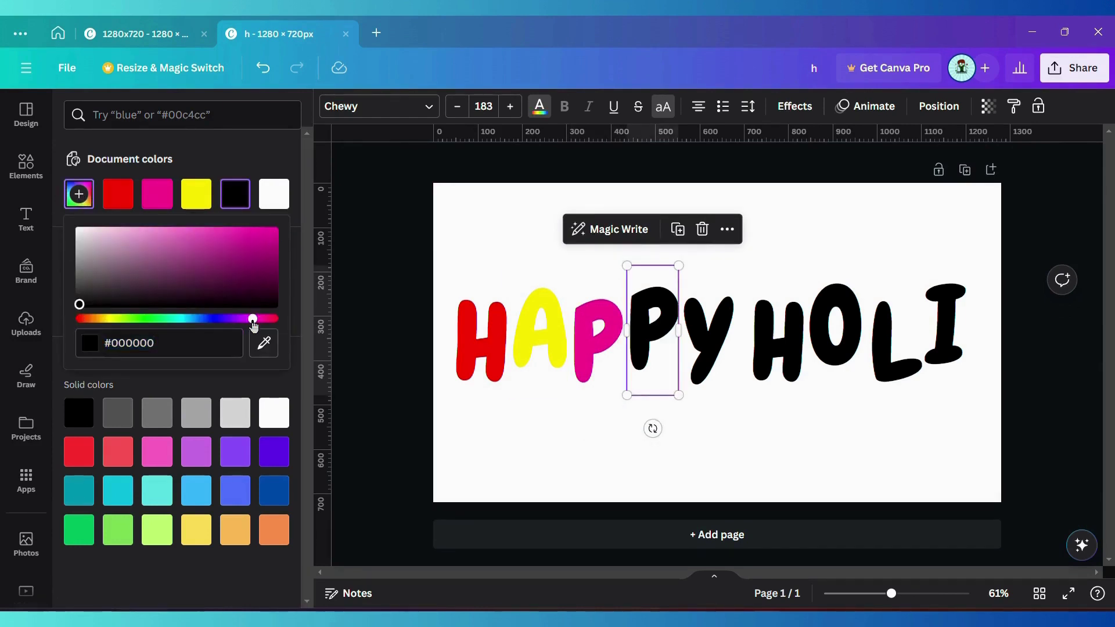
drag(82, 305, 295, 208)
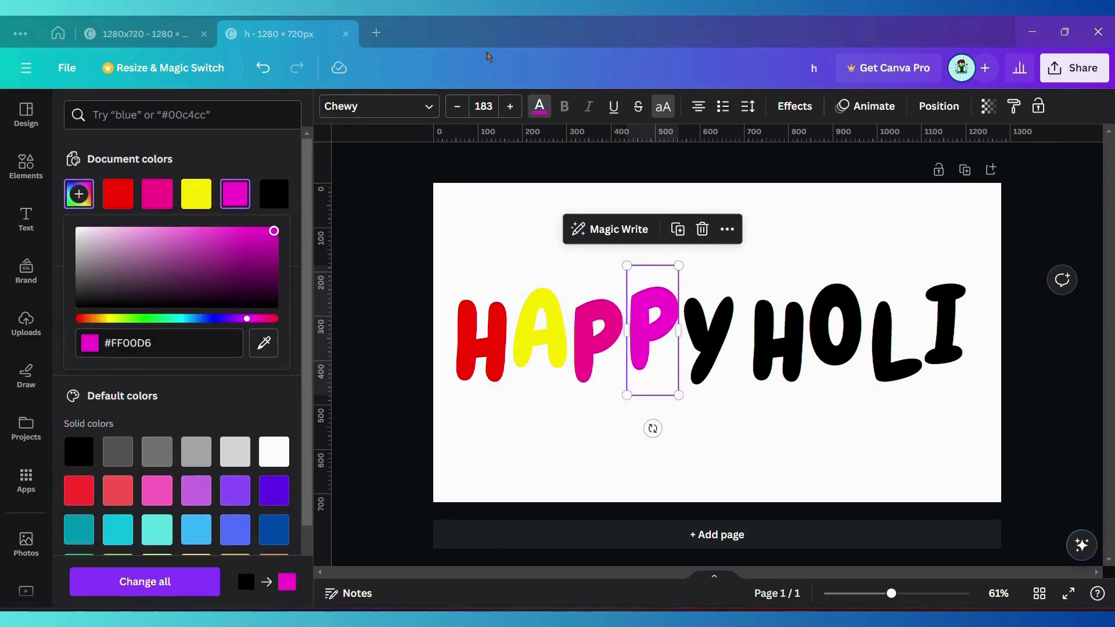
double_click(705, 343)
click(78, 193)
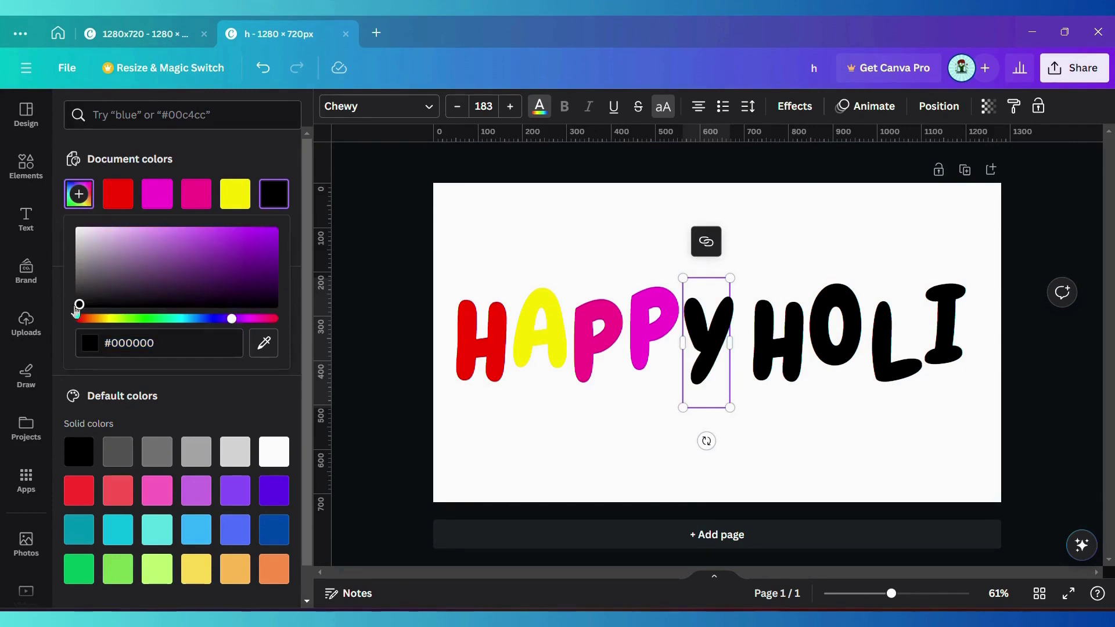
drag(79, 304, 277, 228)
Give the H of HOLI a custom blue-violet text color.
click(800, 335)
double_click(798, 332)
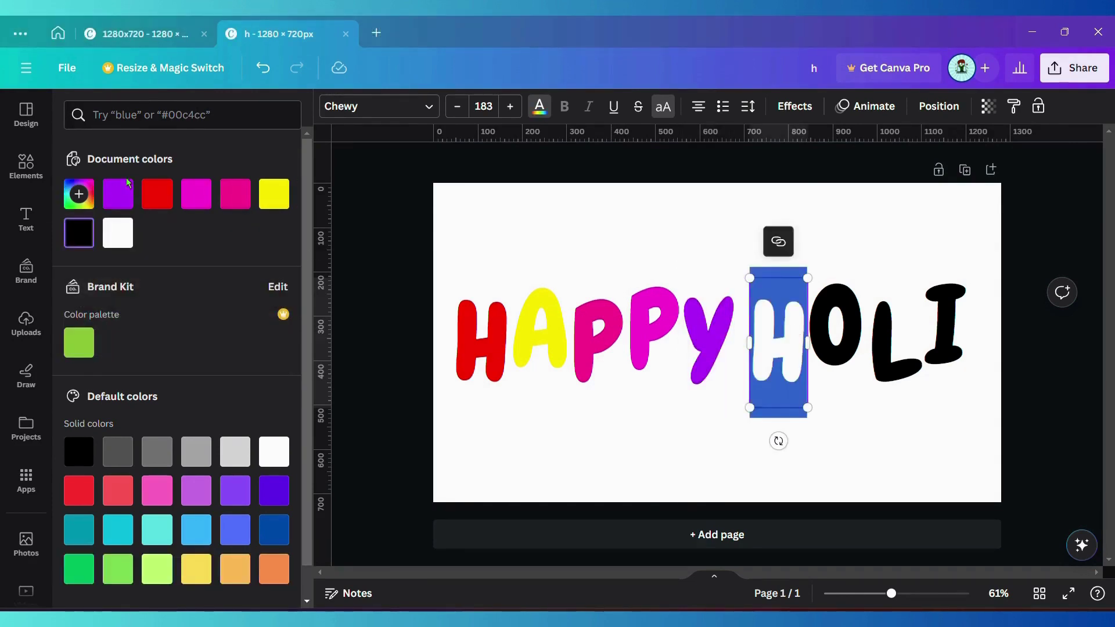
click(79, 194)
drag(79, 304, 226, 252)
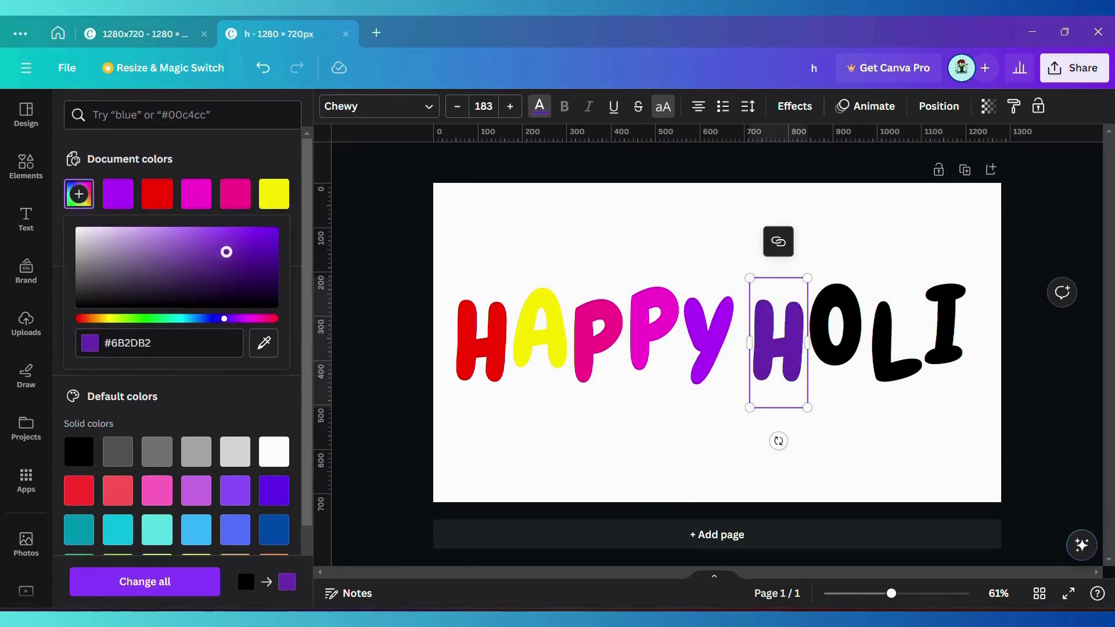
Give the O of HOLI a bright cyan custom text color.
click(833, 320)
double_click(833, 320)
click(79, 194)
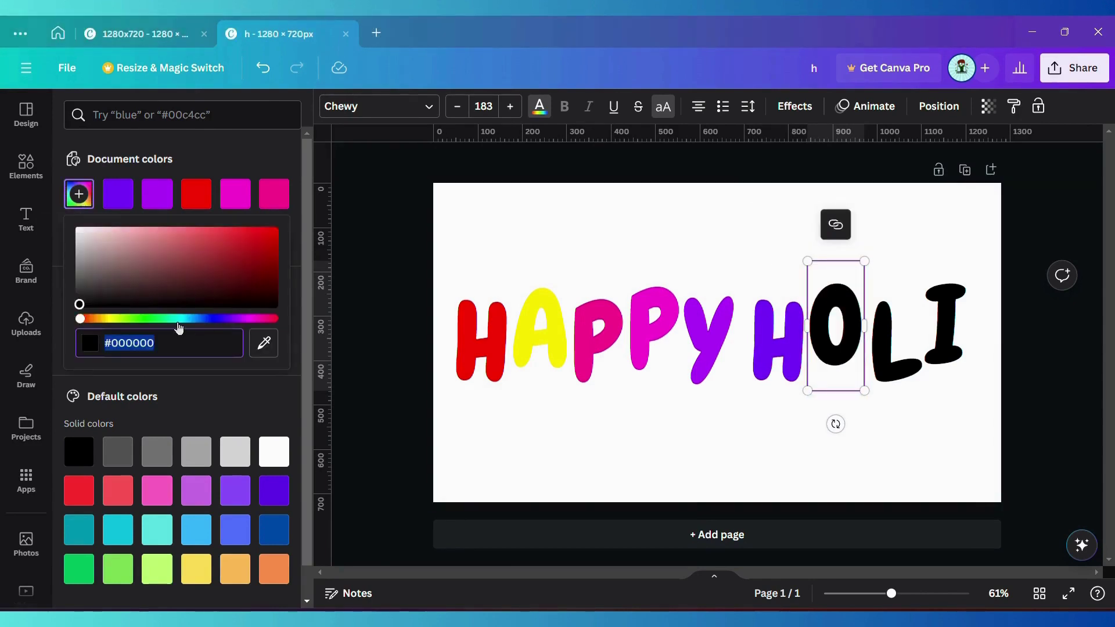
click(178, 321)
drag(79, 304, 278, 228)
Give the L of HOLI a bright spring-green custom text color.
click(876, 352)
double_click(875, 353)
click(78, 193)
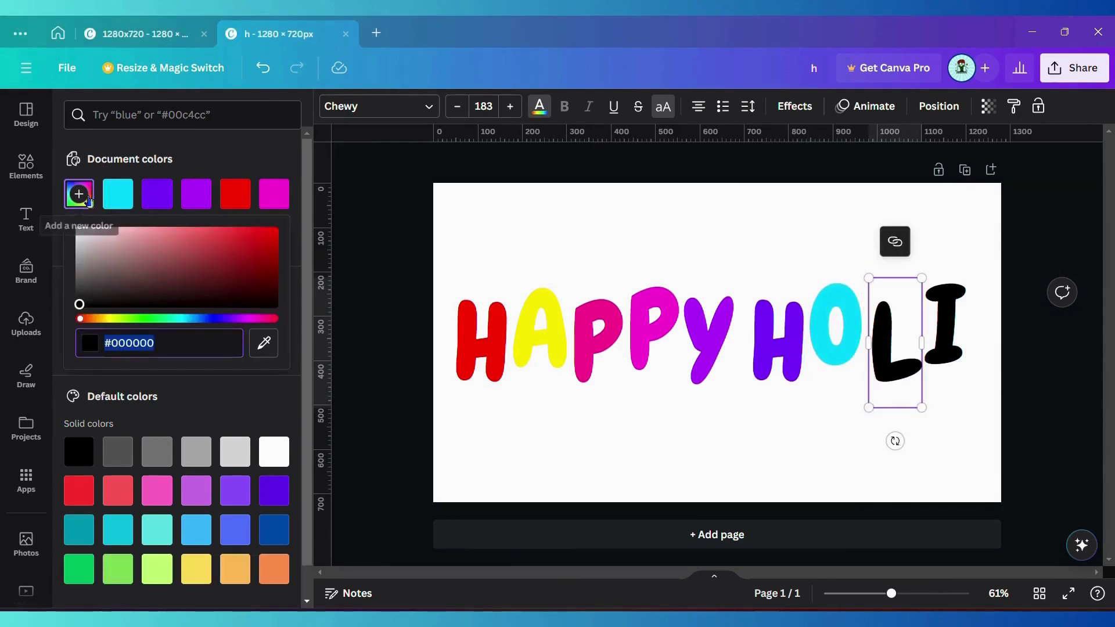
click(165, 320)
drag(80, 304, 277, 227)
Give the I of HOLI a bright lime-green custom text color and deselect the letter.
click(945, 325)
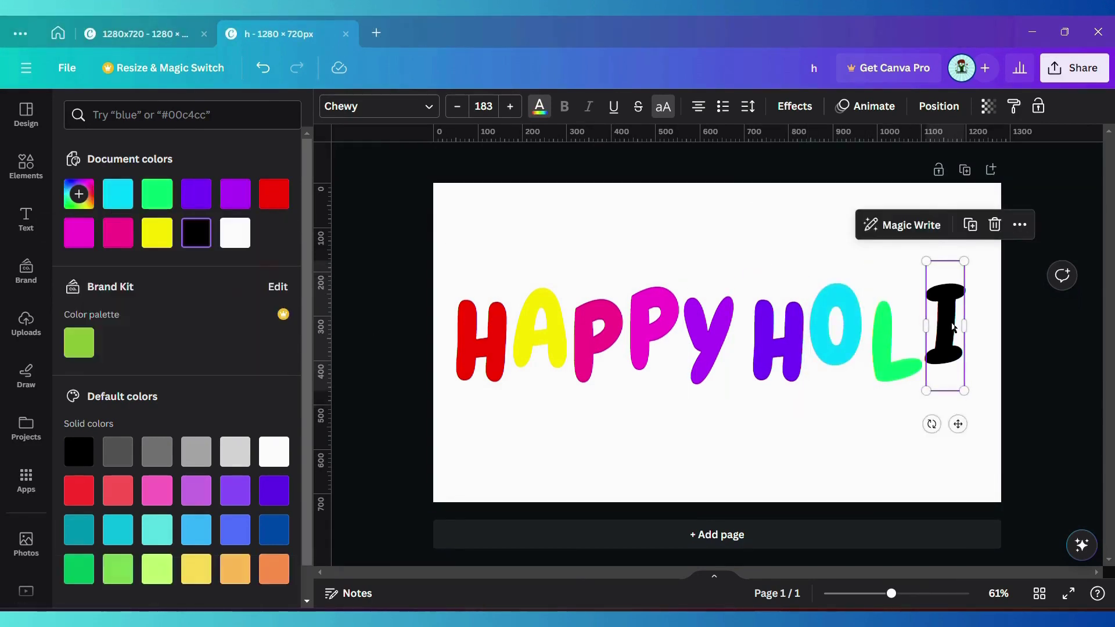
click(78, 193)
click(140, 319)
key(Escape)
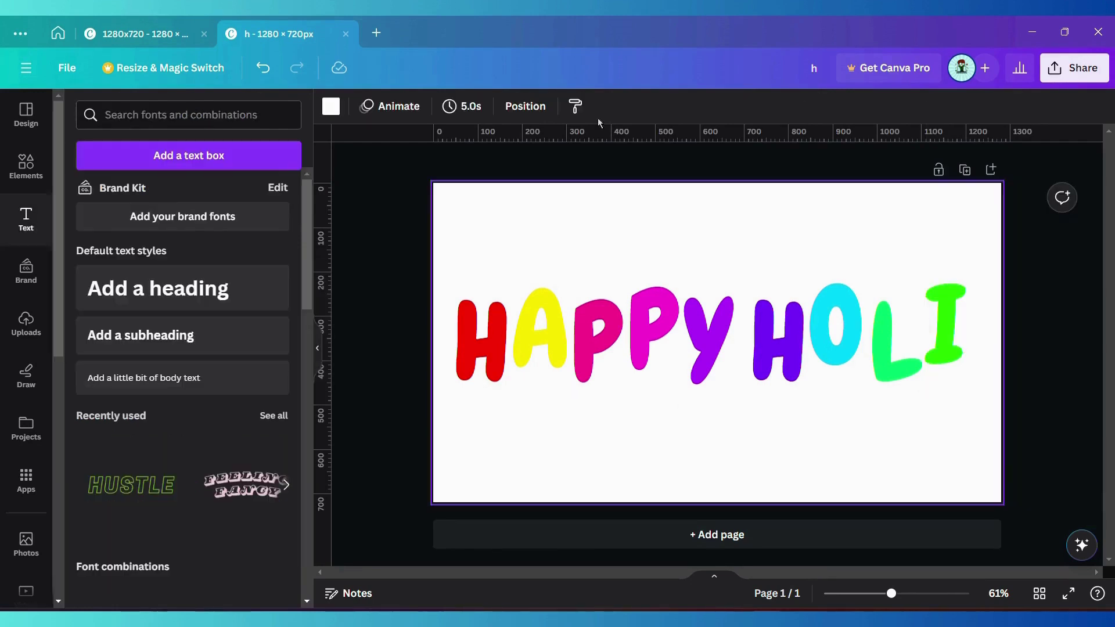
Search the elements library for "circle" and add the solid circle shape to the page.
click(26, 167)
click(106, 116)
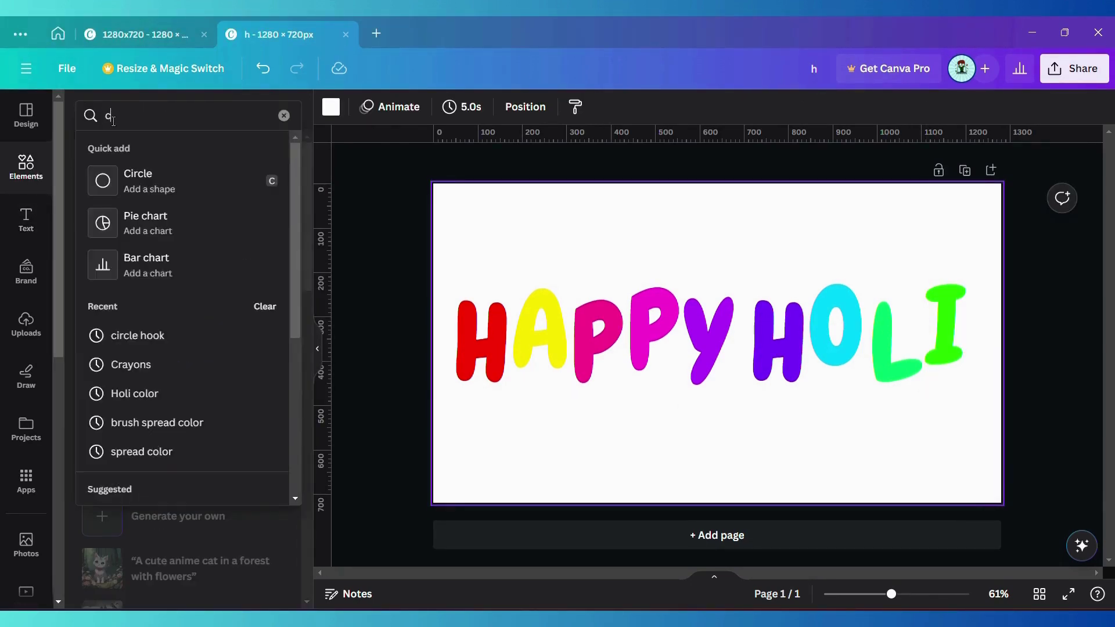
text(circle)
key(Return)
click(96, 267)
Shrink the circle to a small dot at the top of the red H's left stroke and color it white.
drag(742, 384, 721, 452)
drag(745, 460, 653, 385)
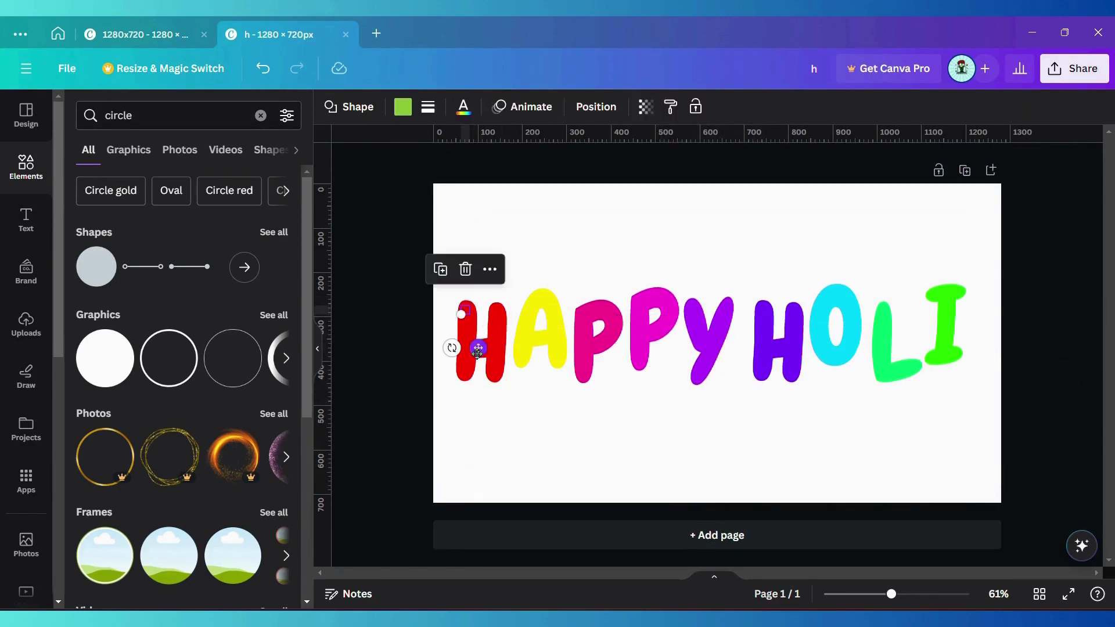
click(403, 108)
Move the white circle to the top of the layer order, above all the letters.
click(595, 106)
click(243, 109)
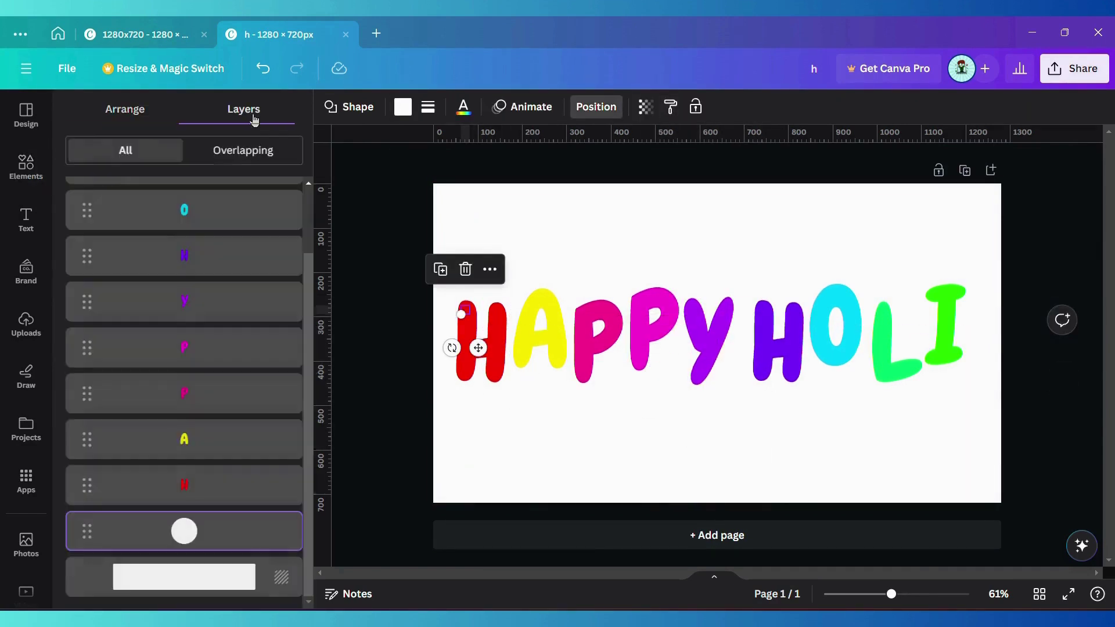
drag(205, 523, 216, 154)
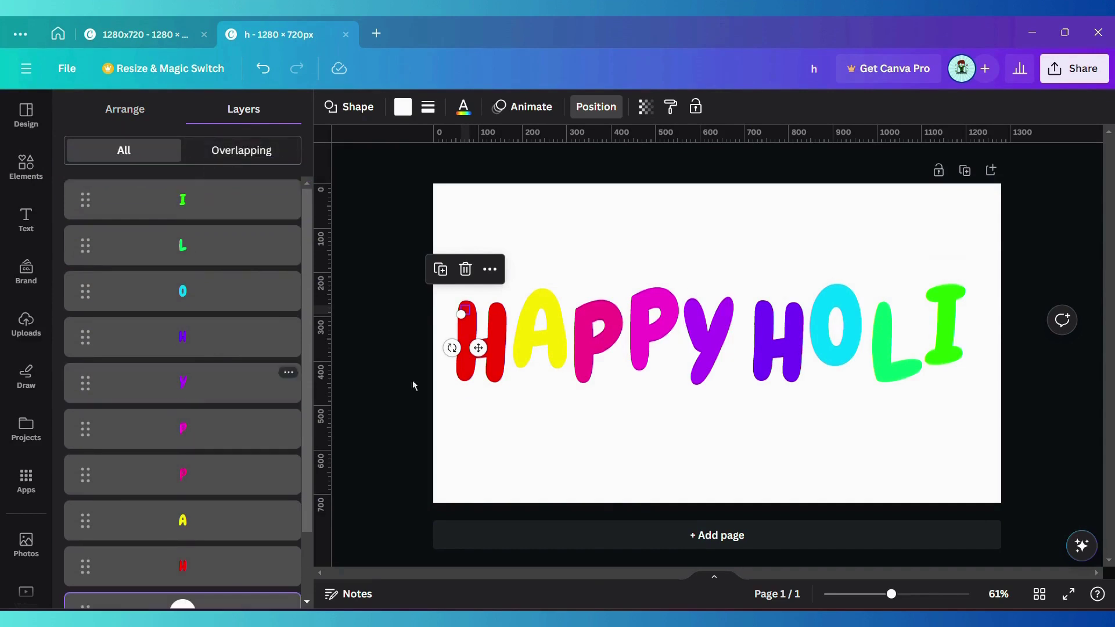
click(461, 457)
drag(206, 543, 180, 195)
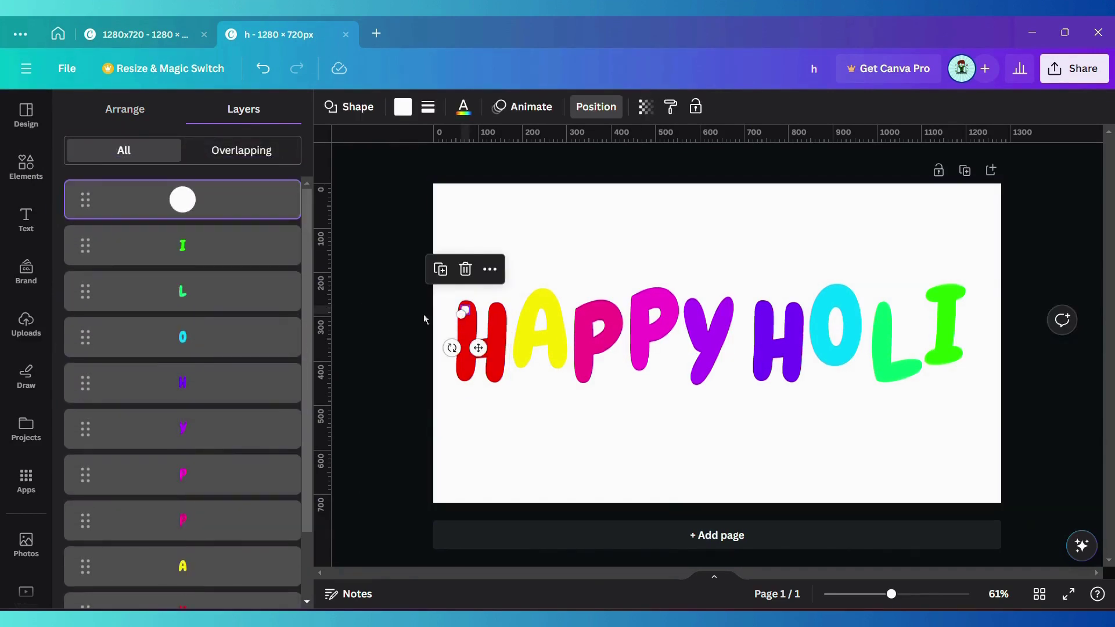
Duplicate the white circle onto the tops of the remaining letters A, P, P, Y, H, O, L and I.
alt+drag(477, 348, 555, 333)
click(516, 255)
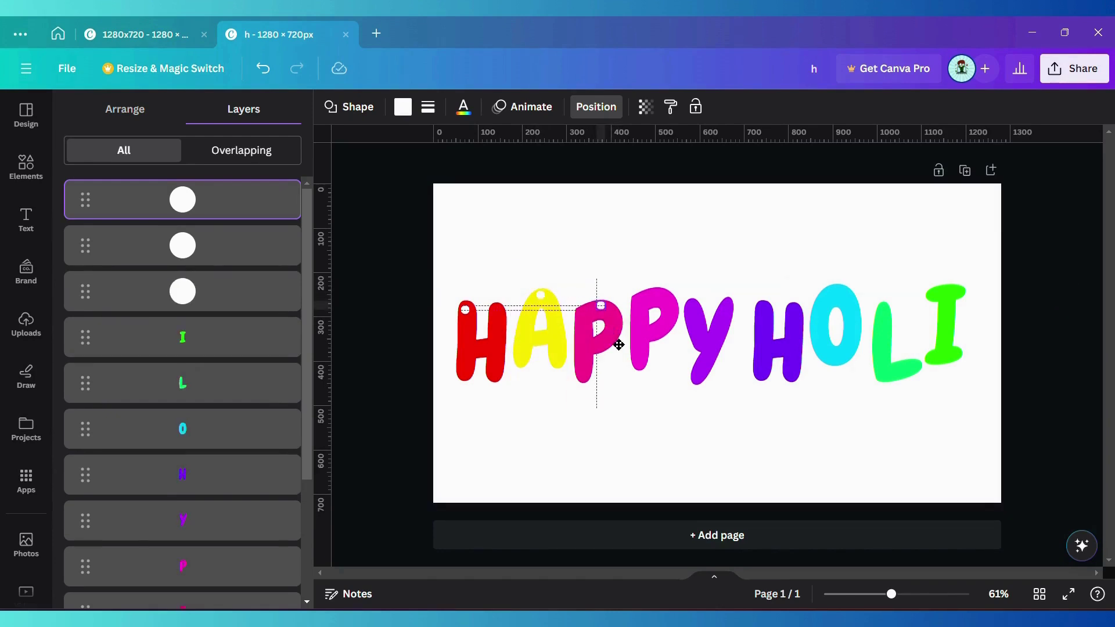
key(ctrl+d)
drag(619, 346, 849, 331)
click(636, 256)
click(700, 269)
click(741, 273)
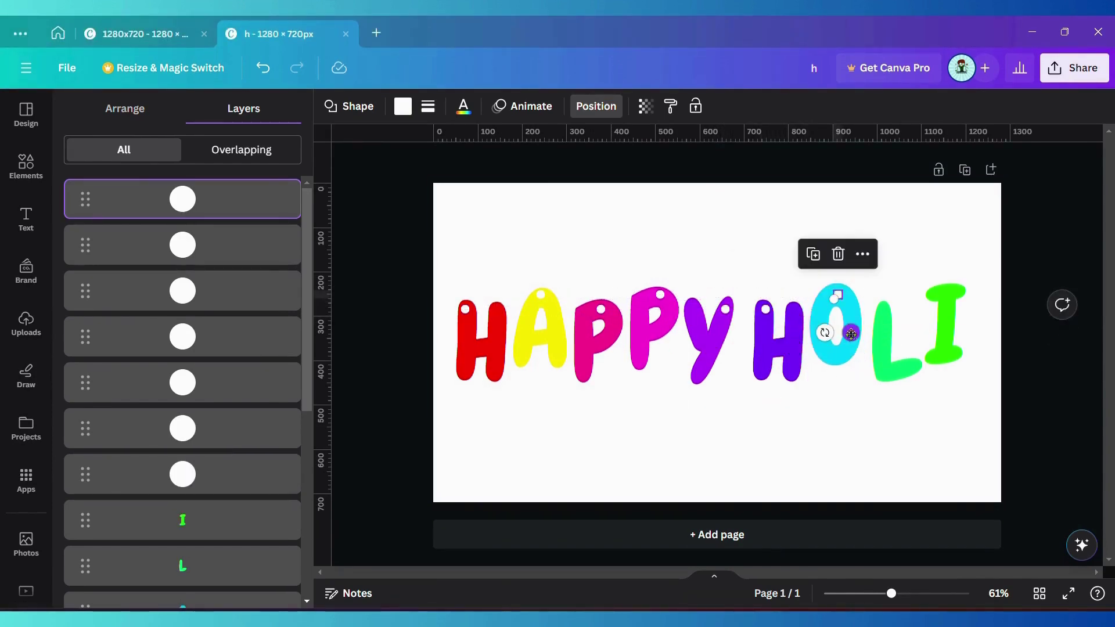
click(812, 255)
drag(919, 317, 958, 335)
click(858, 273)
Search the elements library for "line" and add the plain solid line shape to the page.
click(26, 166)
text(line)
key(Return)
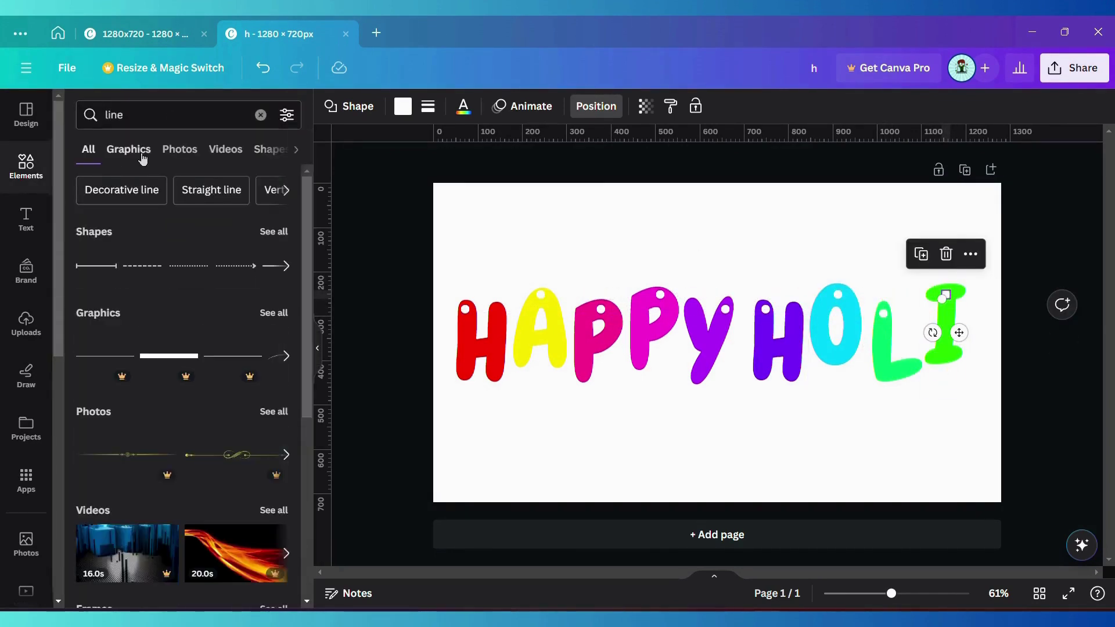
click(273, 231)
click(278, 228)
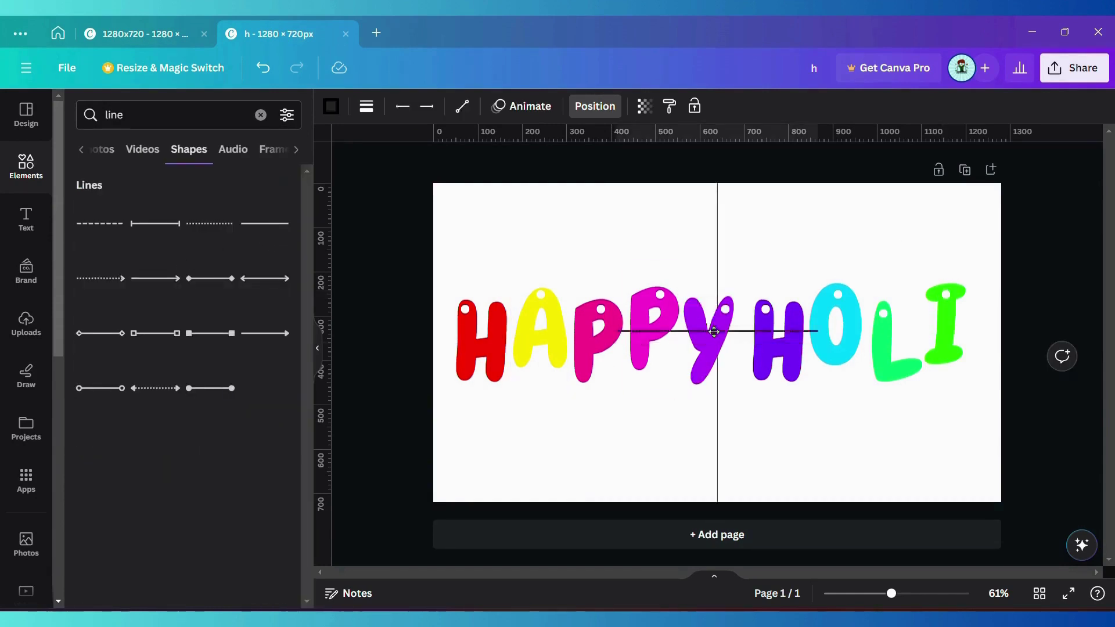
Make the line vertical and place it as a string from the page's top edge to the red H's hole.
drag(713, 332, 617, 254)
drag(549, 212, 651, 163)
click(478, 225)
click(465, 221)
Duplicate the vertical string and place a copy above each hole of the A, both Ps and the Y.
key(ctrl+d)
click(512, 326)
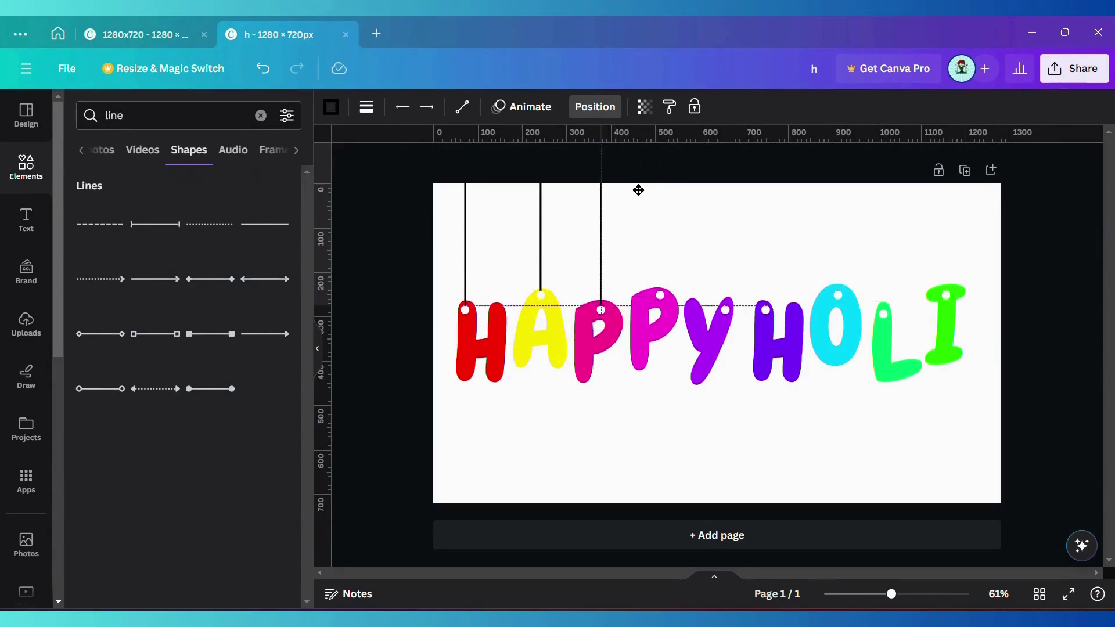
click(577, 343)
drag(697, 207, 699, 207)
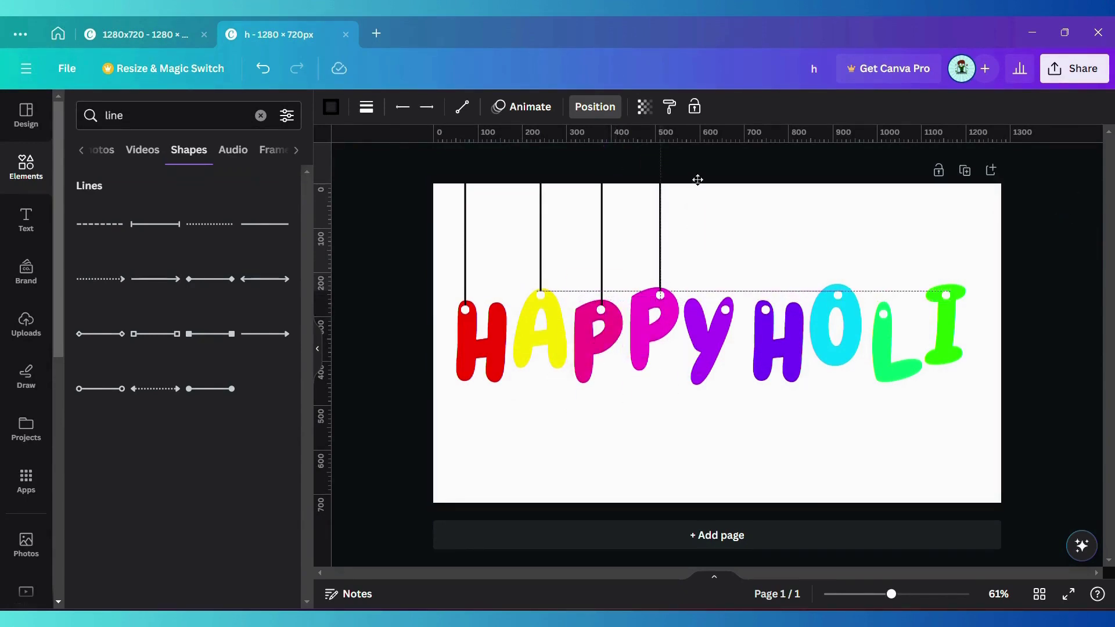
click(635, 327)
drag(753, 163, 753, 165)
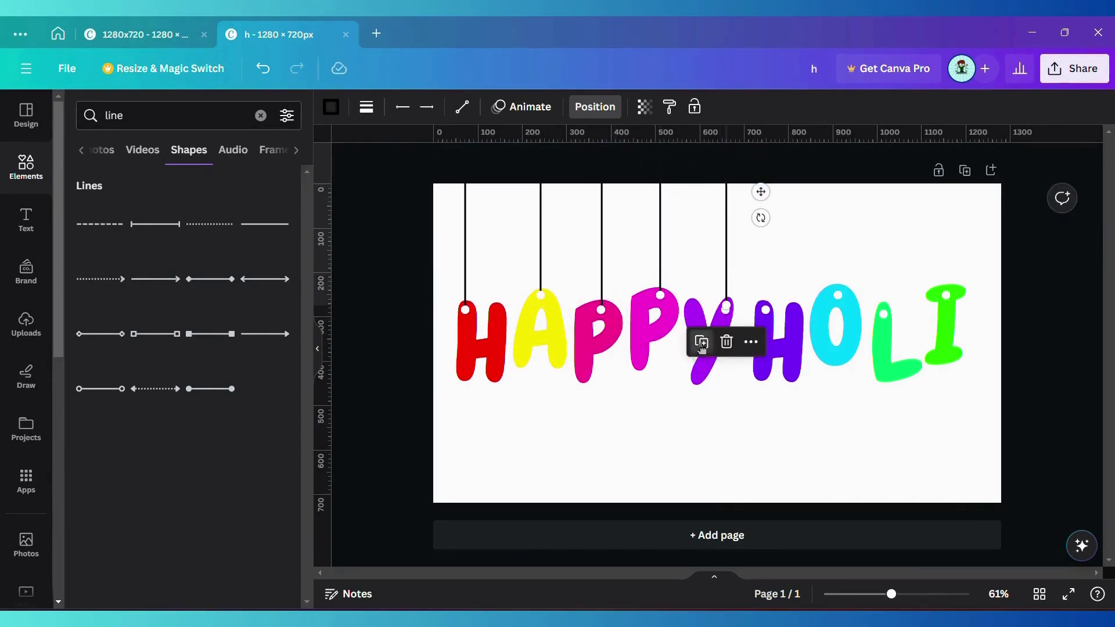
Duplicate the string for the H, O, L and I of HOLI, aligning each copy with its letter's hole.
click(702, 342)
drag(796, 197, 871, 171)
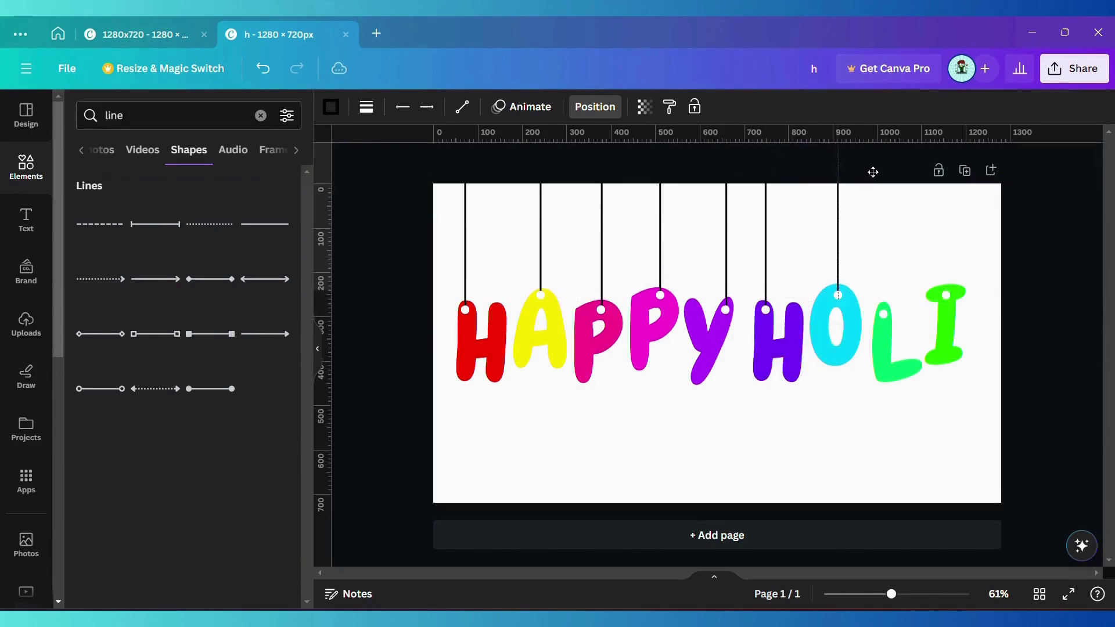
click(813, 331)
drag(943, 186, 922, 181)
click(858, 341)
drag(988, 186, 963, 205)
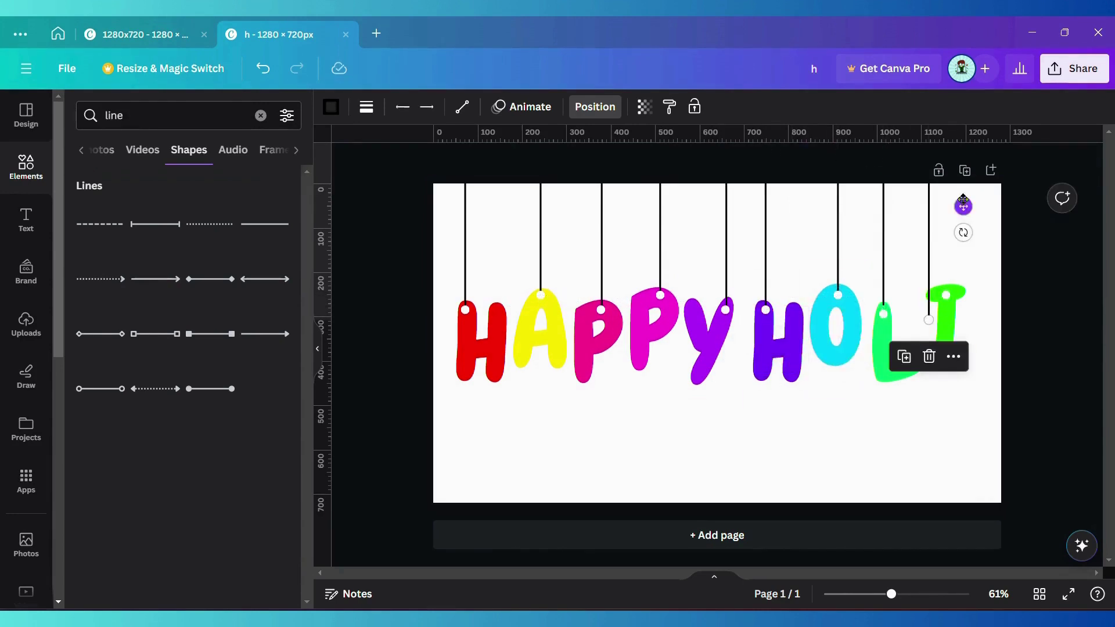
Recolor the first four strings to match their letters: red, yellow, dark pink and magenta.
click(465, 243)
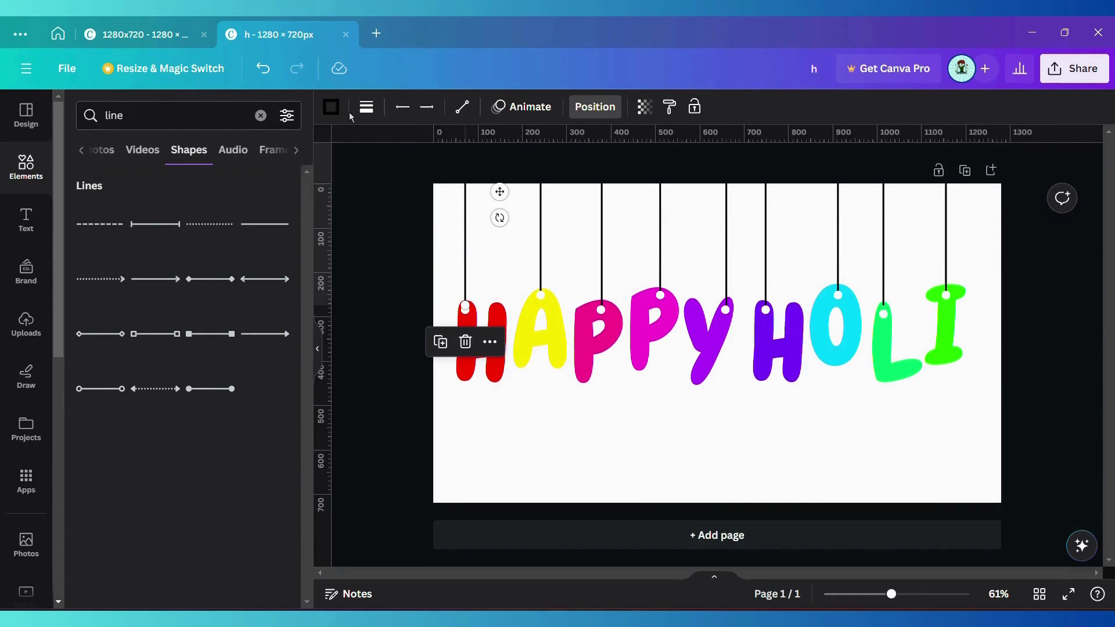
click(331, 106)
click(118, 233)
click(235, 233)
click(602, 264)
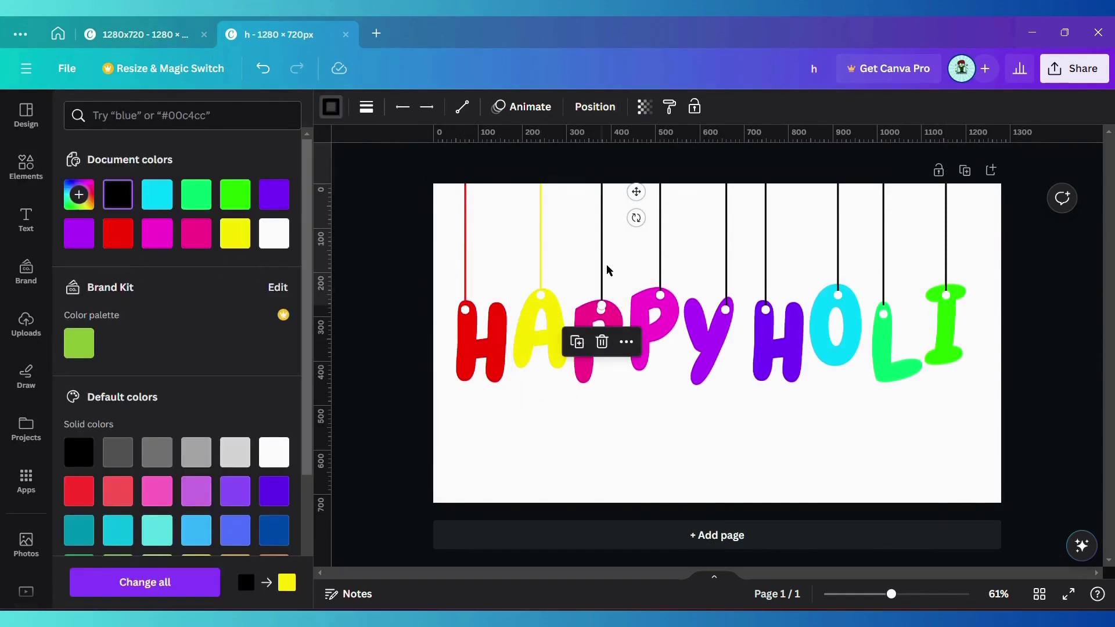
click(196, 233)
click(661, 232)
click(157, 233)
Recolor the strings of the Y and of HOLI to match their letters: purple, indigo, cyan, mint green and lime green.
click(726, 244)
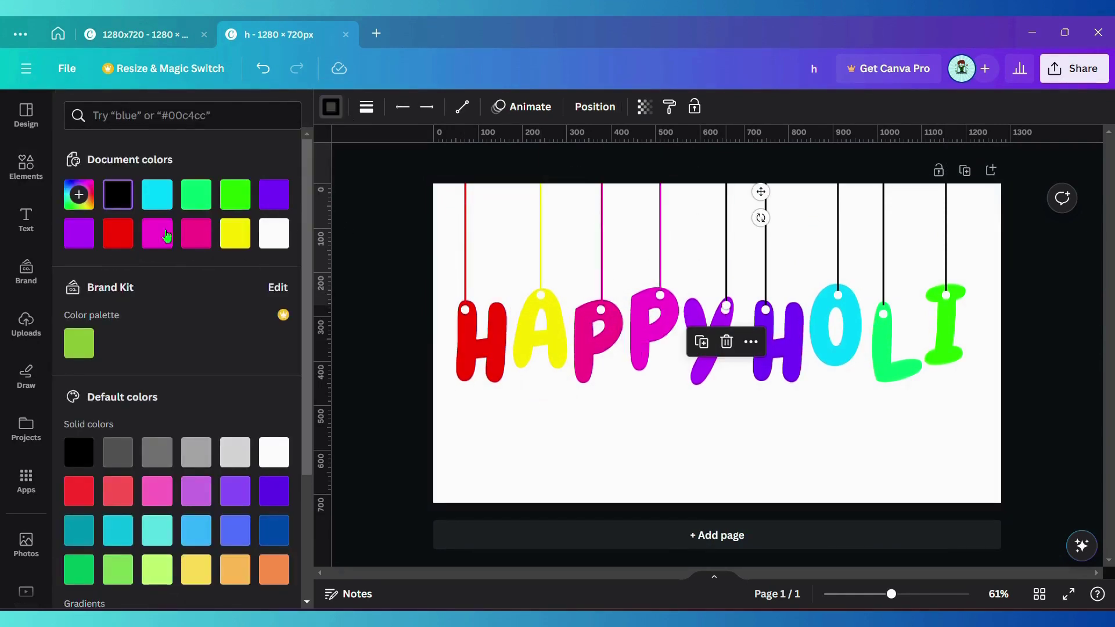
click(79, 233)
click(765, 261)
click(273, 195)
click(838, 244)
click(156, 194)
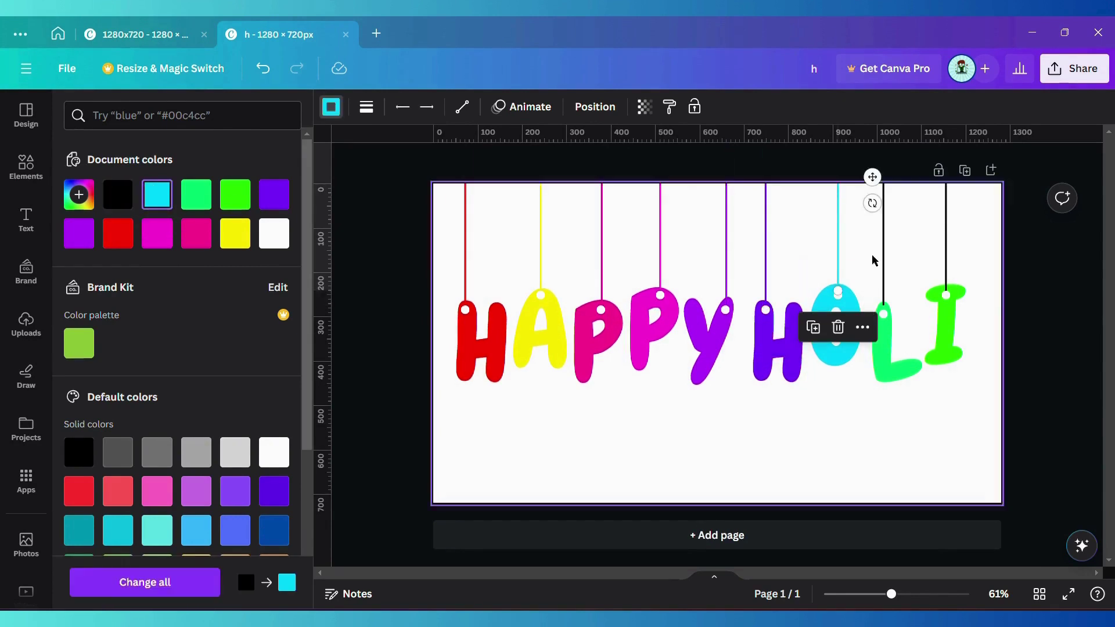
click(883, 244)
click(196, 194)
click(235, 195)
Apply the Shadow text effect to the first four letters of HAPPY.
click(481, 343)
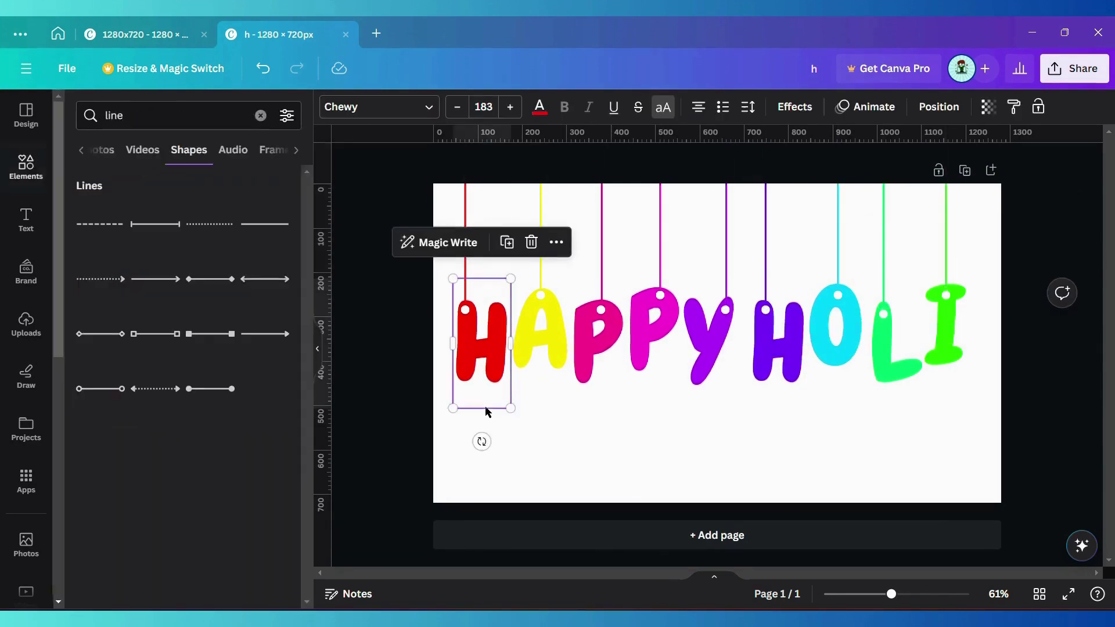
click(794, 106)
click(182, 206)
click(540, 337)
click(186, 209)
click(604, 342)
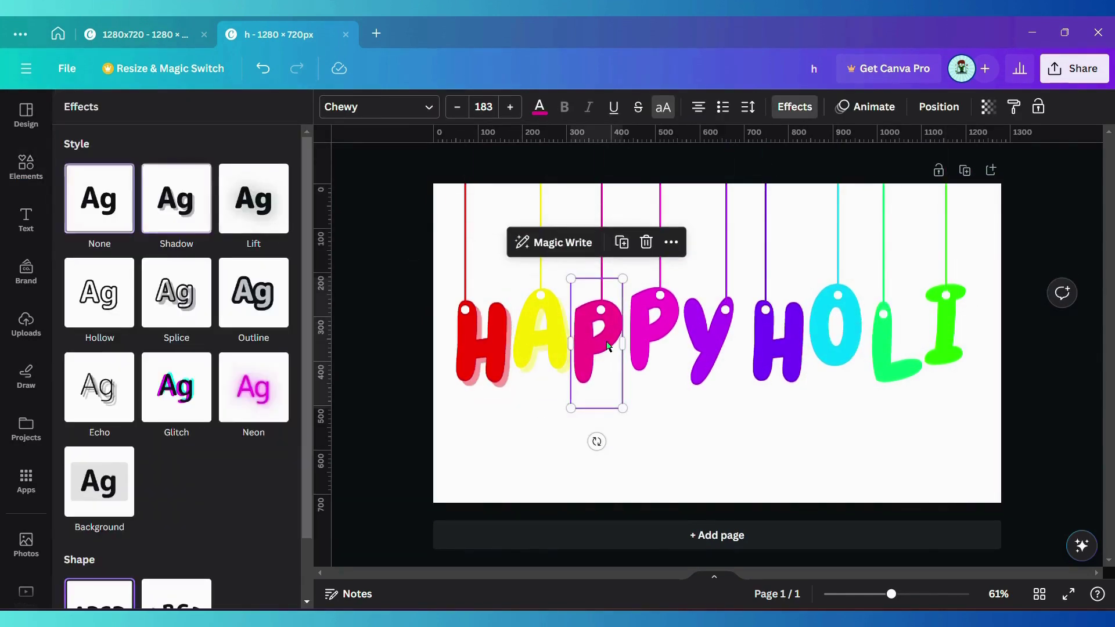
click(183, 203)
click(653, 334)
click(192, 200)
Apply the Shadow text effect to the Y of HAPPY and all four letters of HOLI.
key(Tab)
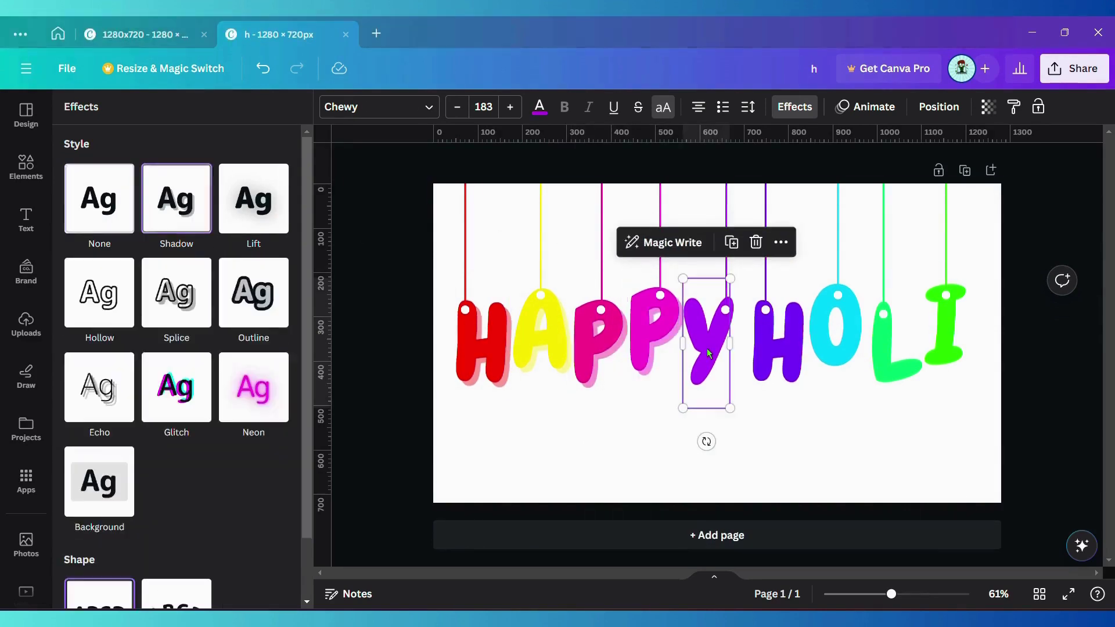
click(184, 203)
key(Tab)
click(184, 203)
key(Tab)
click(183, 203)
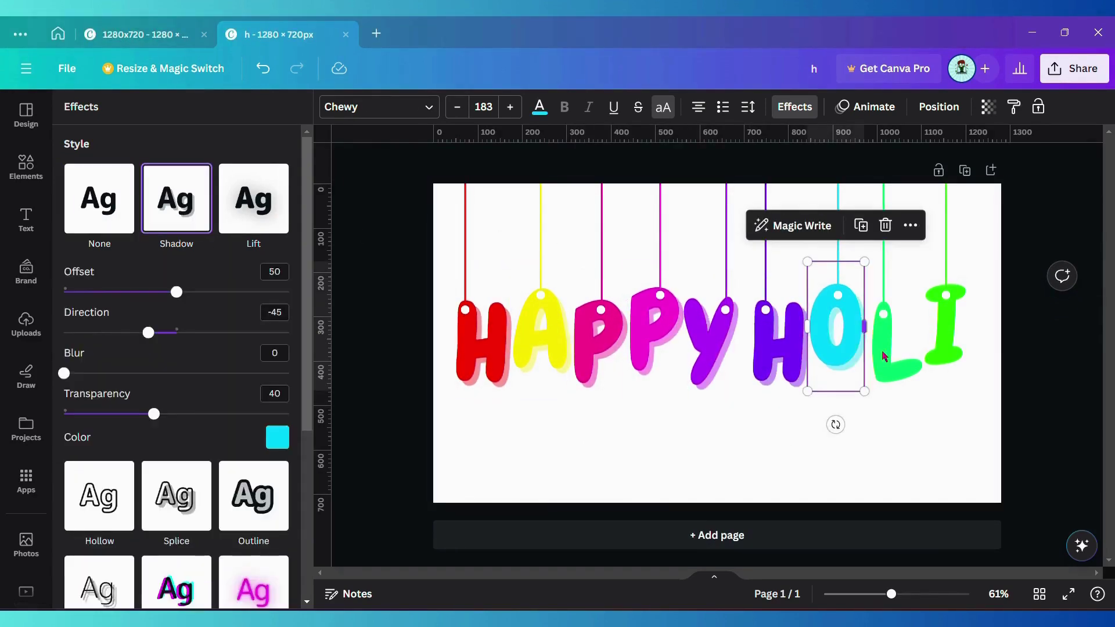
key(Tab)
click(184, 203)
key(Tab)
click(176, 199)
Set the page background color to black.
click(500, 430)
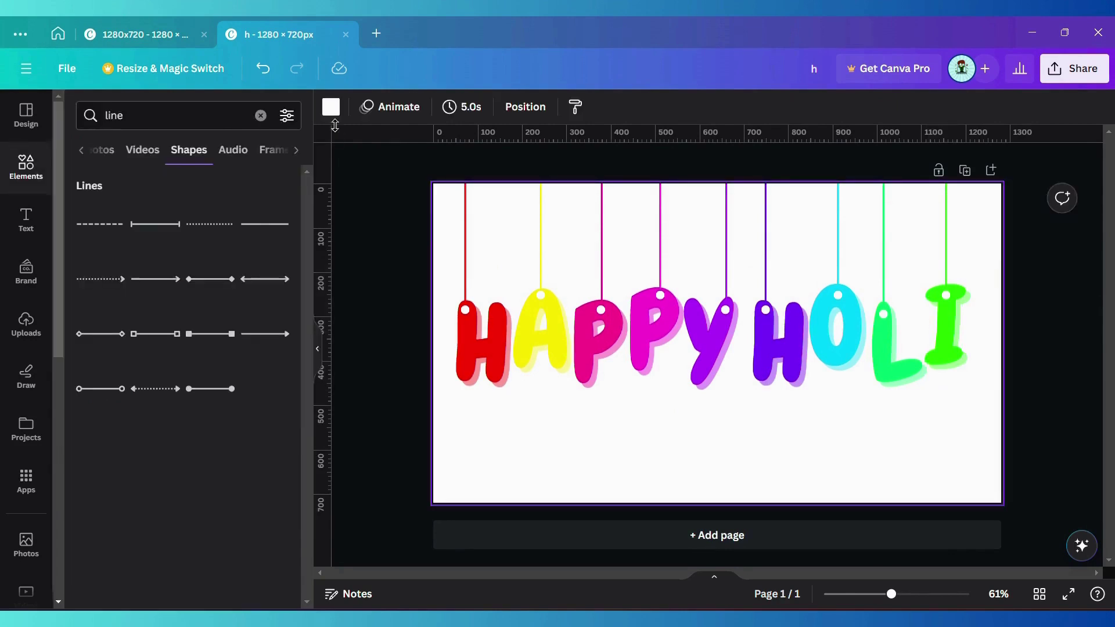
click(331, 106)
click(118, 195)
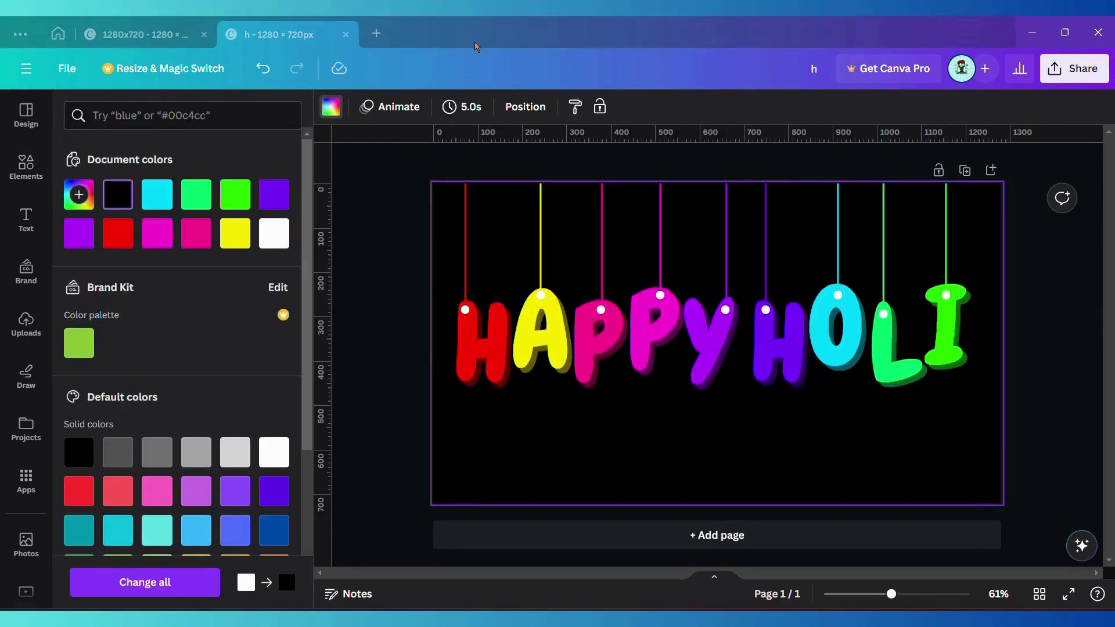
Search the elements library for "holi" graphics and add the three colored handprints to the page.
click(26, 168)
click(260, 115)
text(holi)
key(Return)
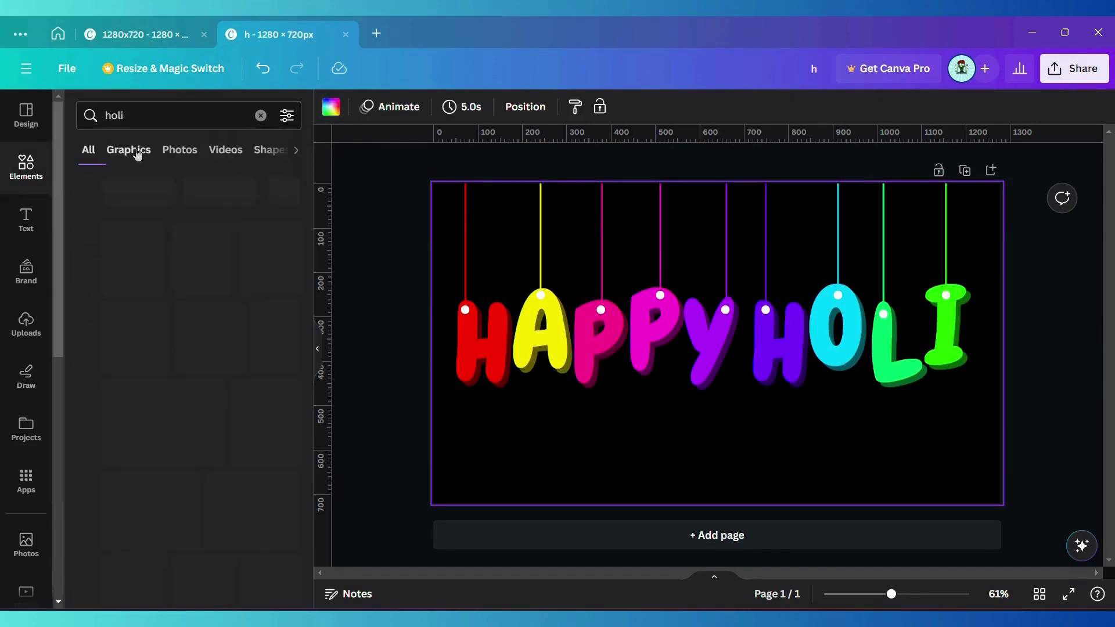
click(128, 149)
click(256, 328)
Shrink the handprints, place them in the page's lower-left corner and tilt them clockwise.
drag(876, 219, 751, 403)
drag(668, 435, 546, 465)
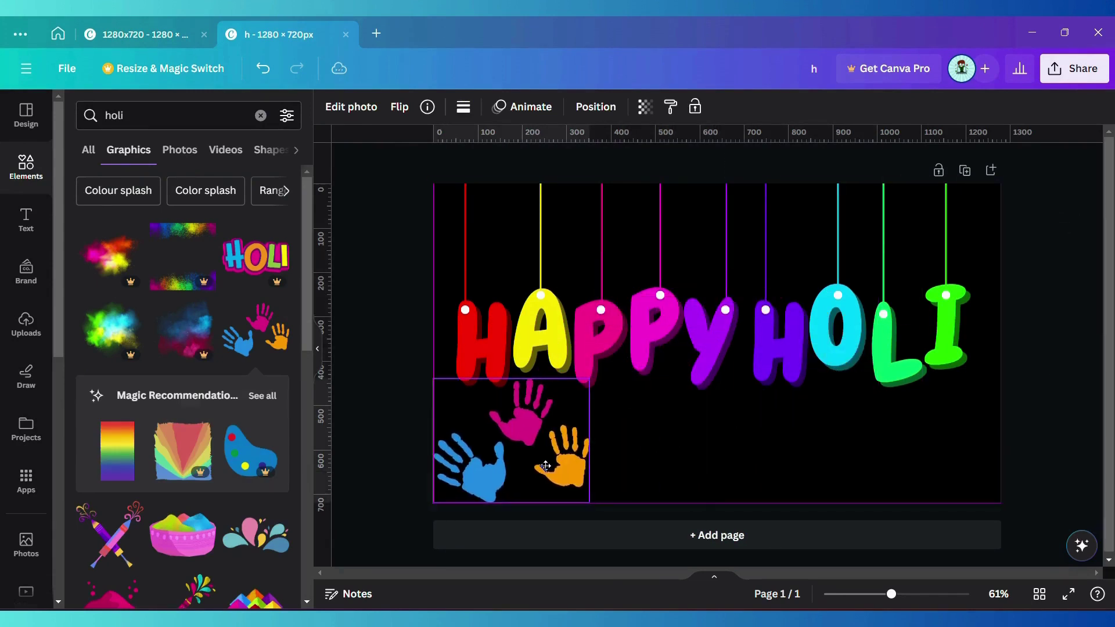
drag(591, 382, 575, 393)
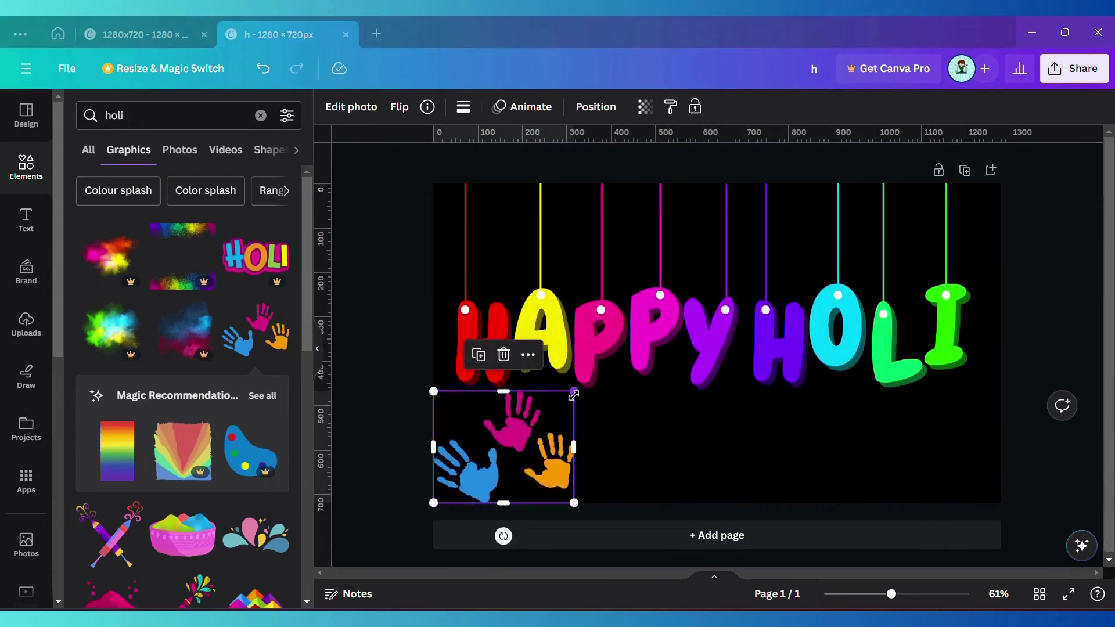
drag(502, 536, 468, 526)
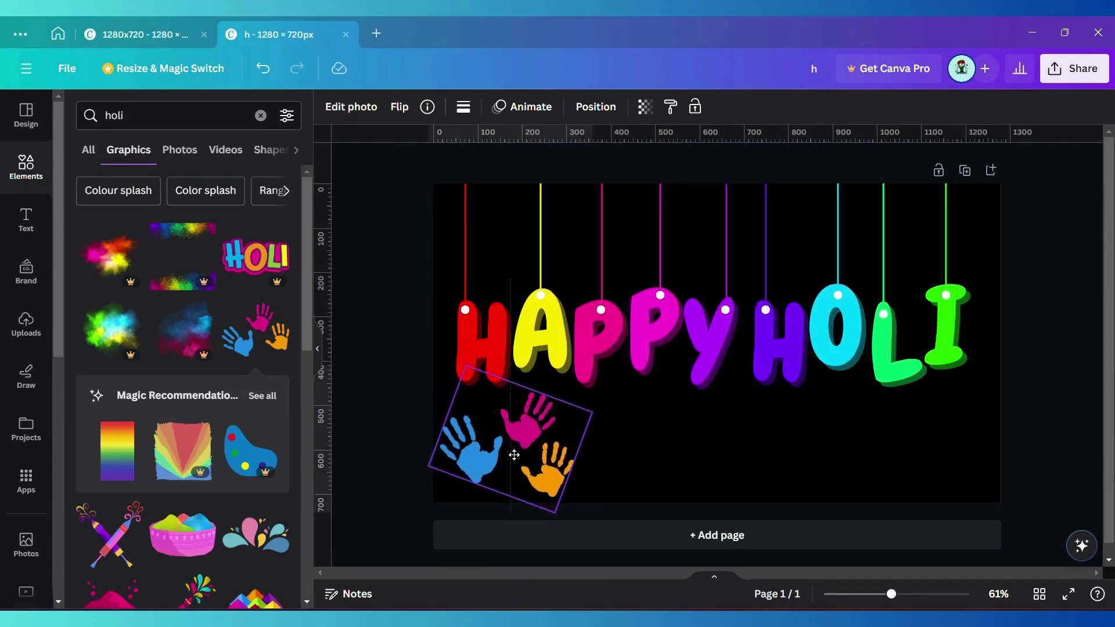
Duplicate the tilted handprints four times to form an evenly spaced row along the page's bottom edge.
click(485, 330)
drag(612, 456, 630, 476)
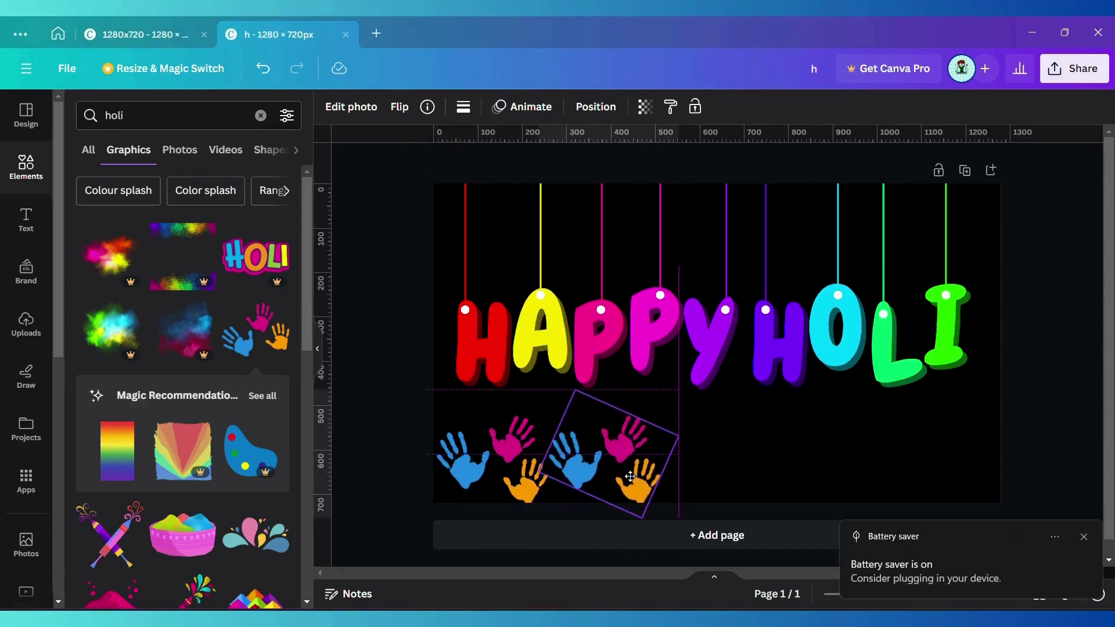
click(583, 348)
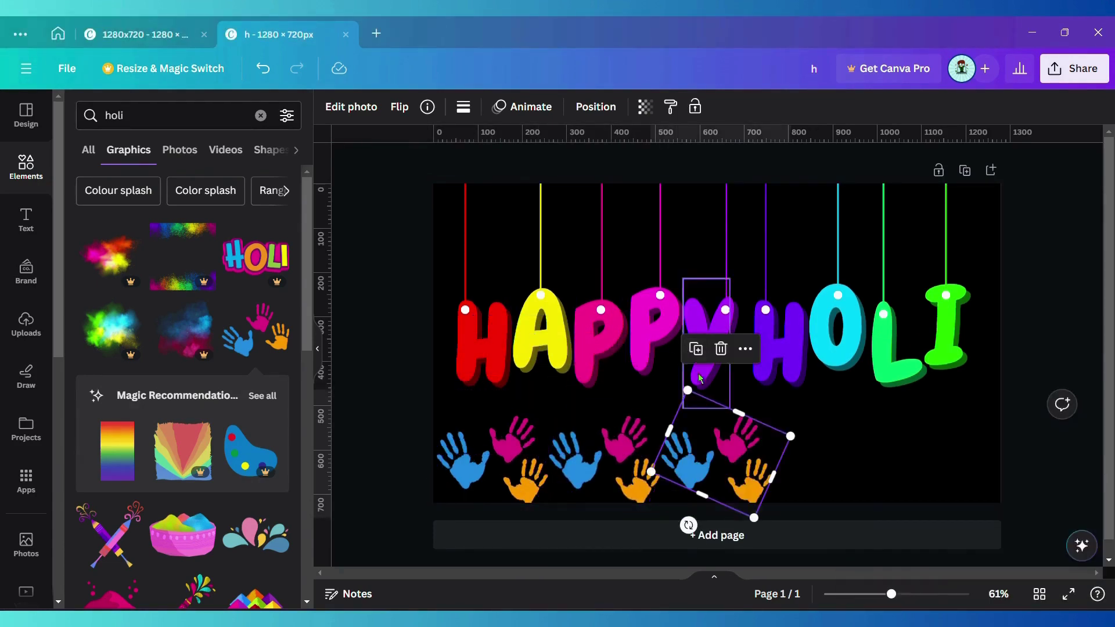
click(696, 348)
click(808, 348)
Raise each of the five handprint graphics slightly so they fit fully inside the page.
drag(964, 477, 964, 472)
drag(847, 477, 847, 471)
drag(730, 477, 730, 471)
click(610, 477)
click(489, 469)
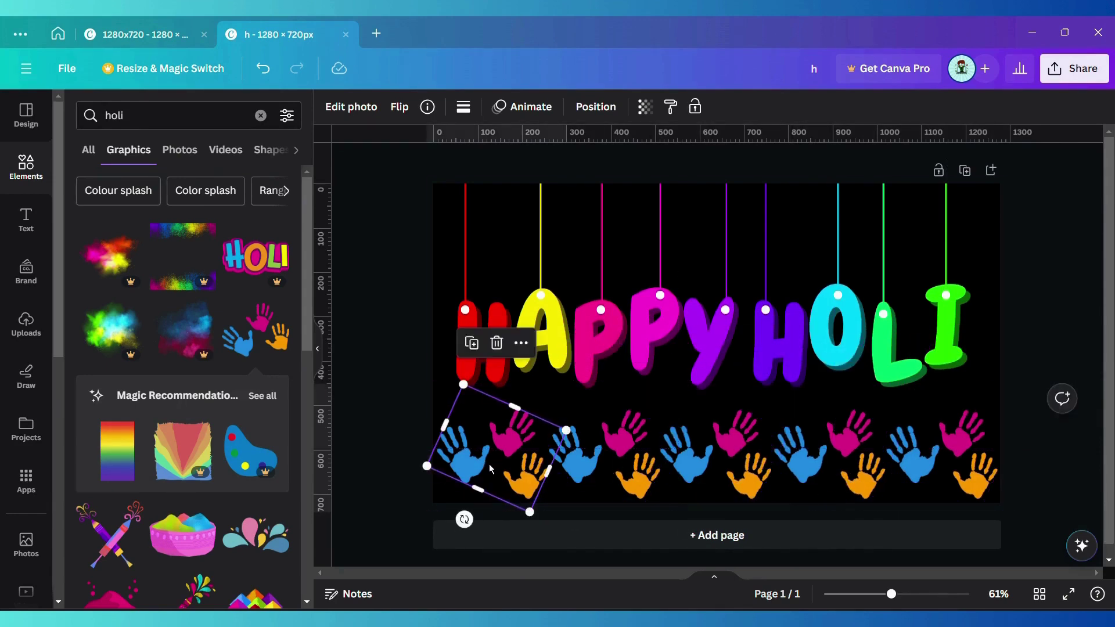
Add the yellow bowl of pink powder, recolor it in red, magenta and bright yellows, and shrink it to a small bowl.
scroll(174, 377, down, 4)
click(120, 399)
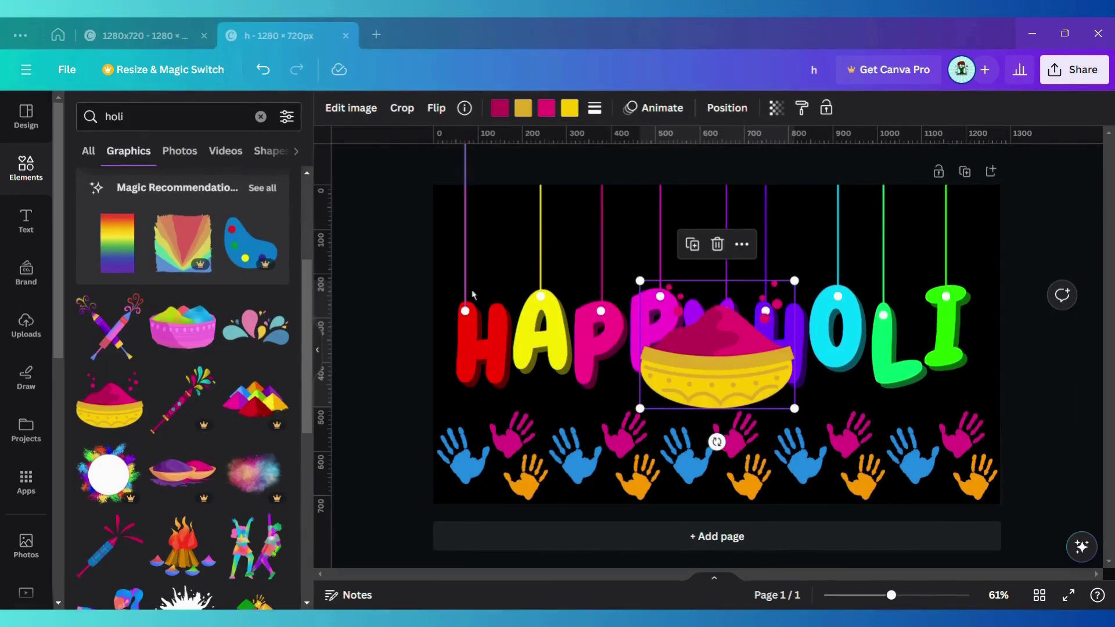
click(499, 106)
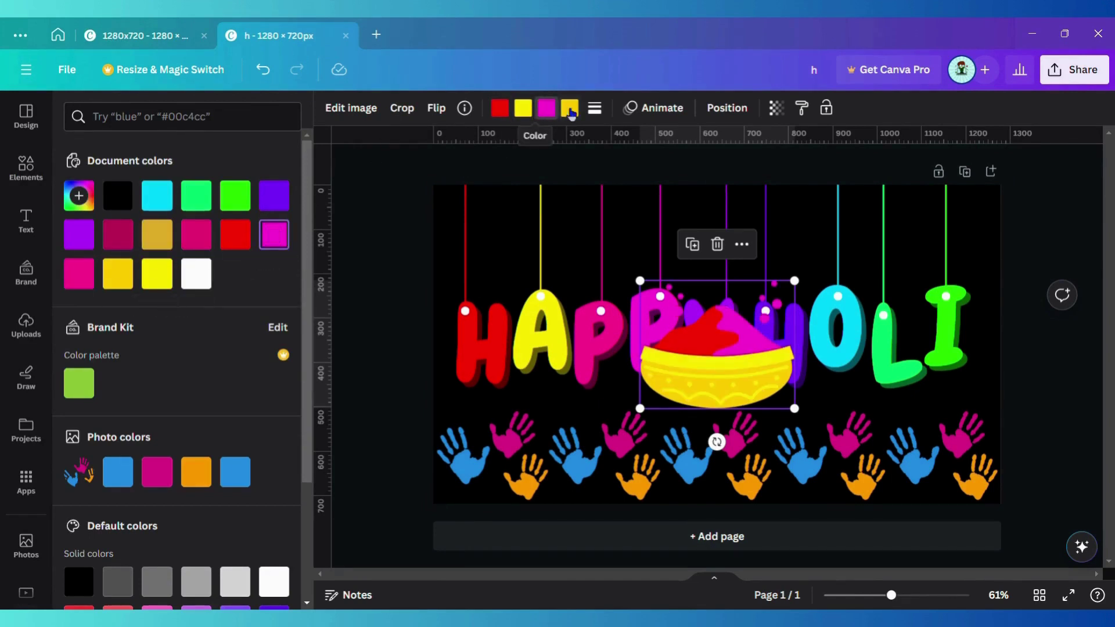
click(122, 279)
drag(794, 280, 689, 368)
Select all the letters with their strings and holes and scale them down together, leaving side margins.
drag(451, 225, 962, 345)
drag(963, 410, 946, 397)
drag(453, 397, 478, 383)
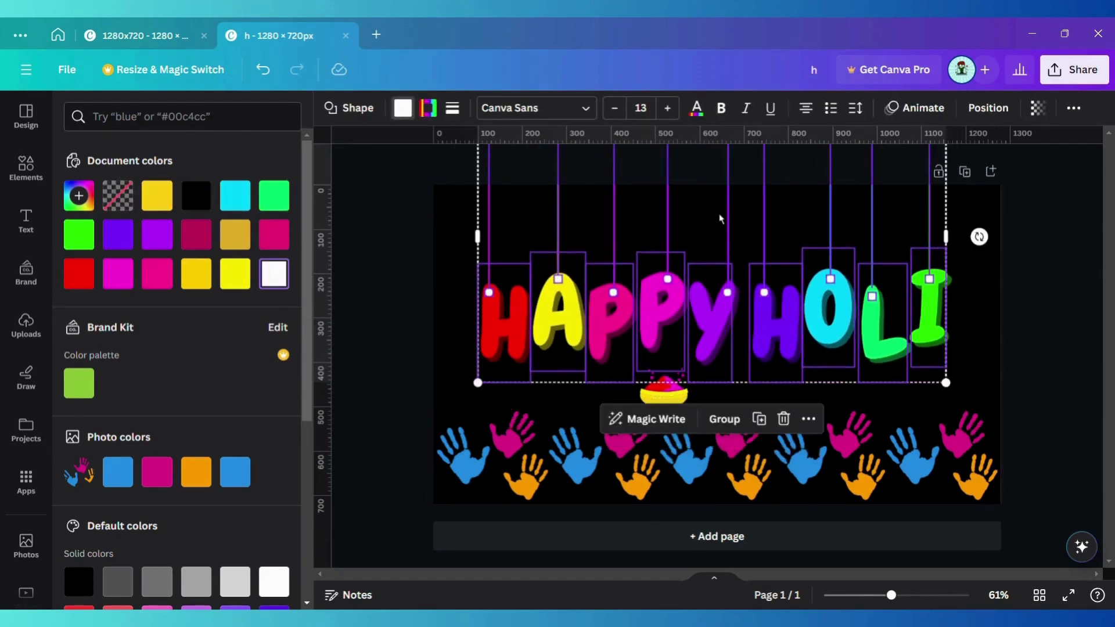
Place the small powder bowl below the first H and a duplicate of it below the I of HOLI.
click(663, 390)
drag(664, 390, 943, 390)
click(459, 334)
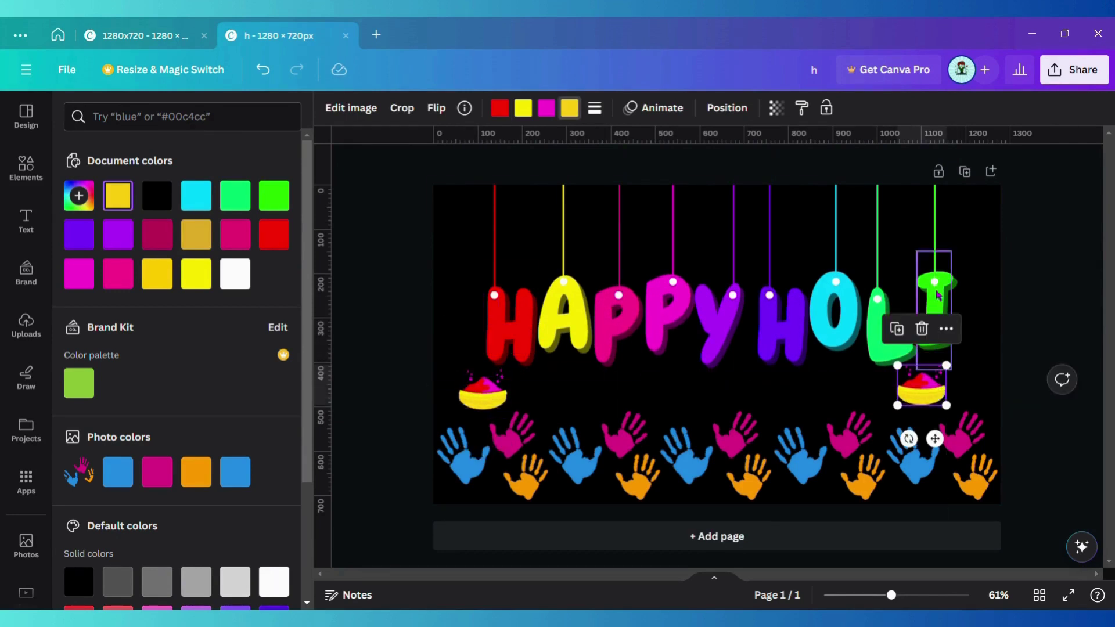
Shift the string and hole of HOLI's I slightly so they line up with the middle of the letter.
drag(951, 233, 941, 288)
click(879, 336)
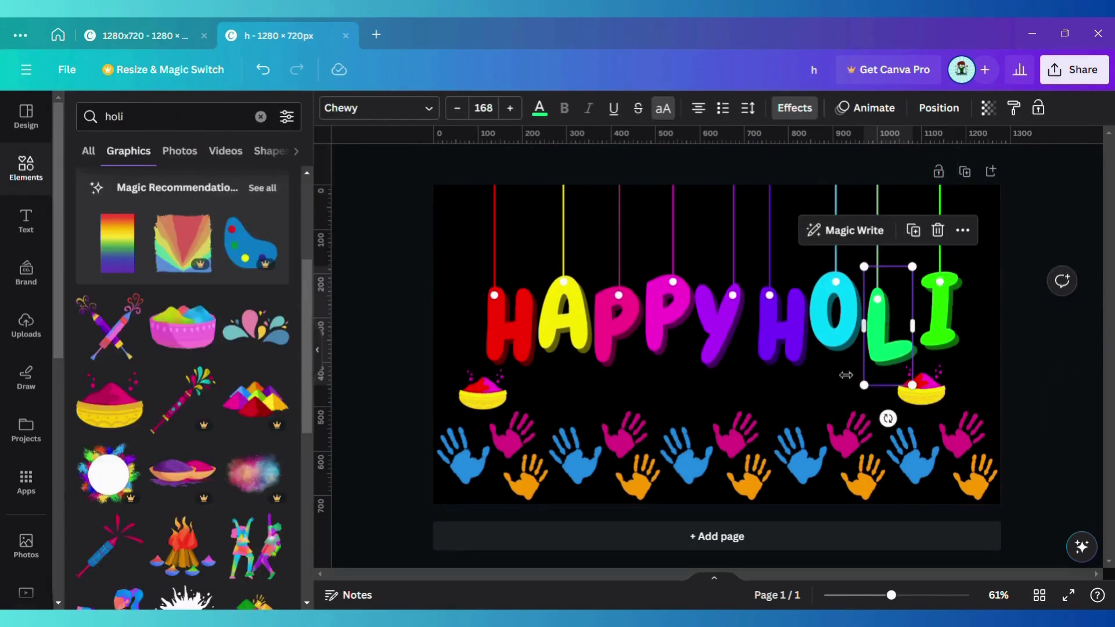
click(818, 384)
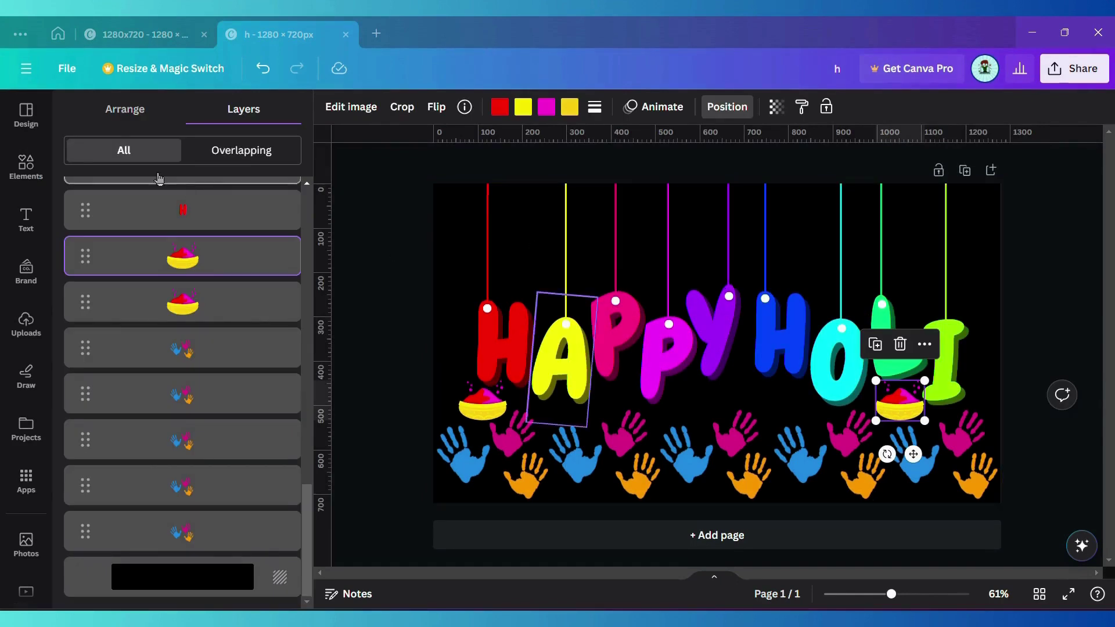
Search the elements library for "holi" graphics and add the bonfire surrounded by powder bowls to the page.
click(30, 177)
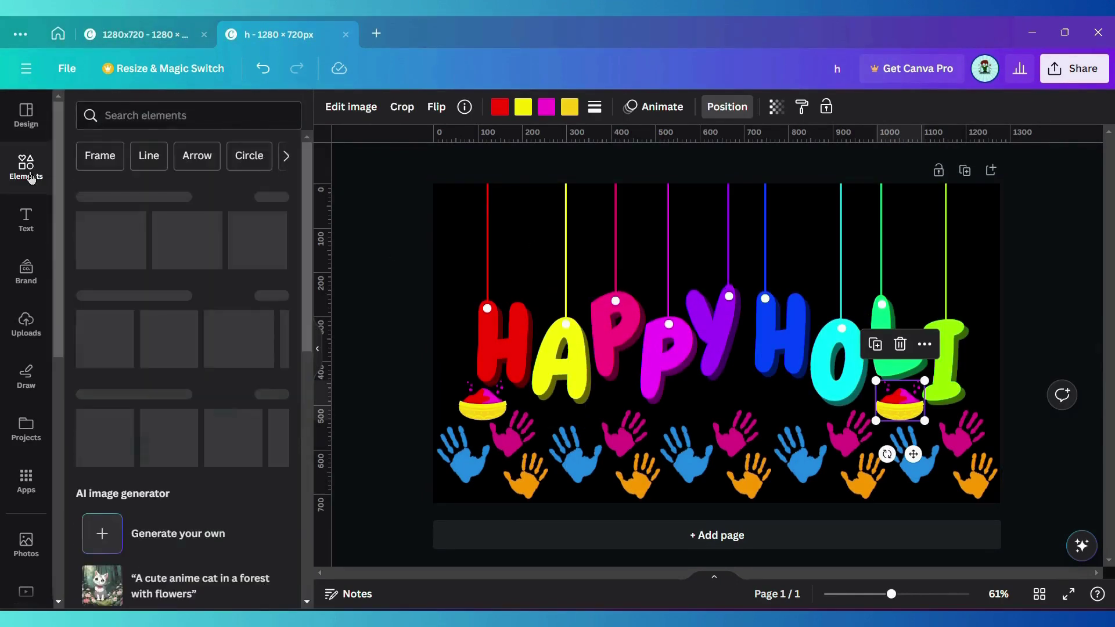
click(145, 116)
text(holi)
key(Return)
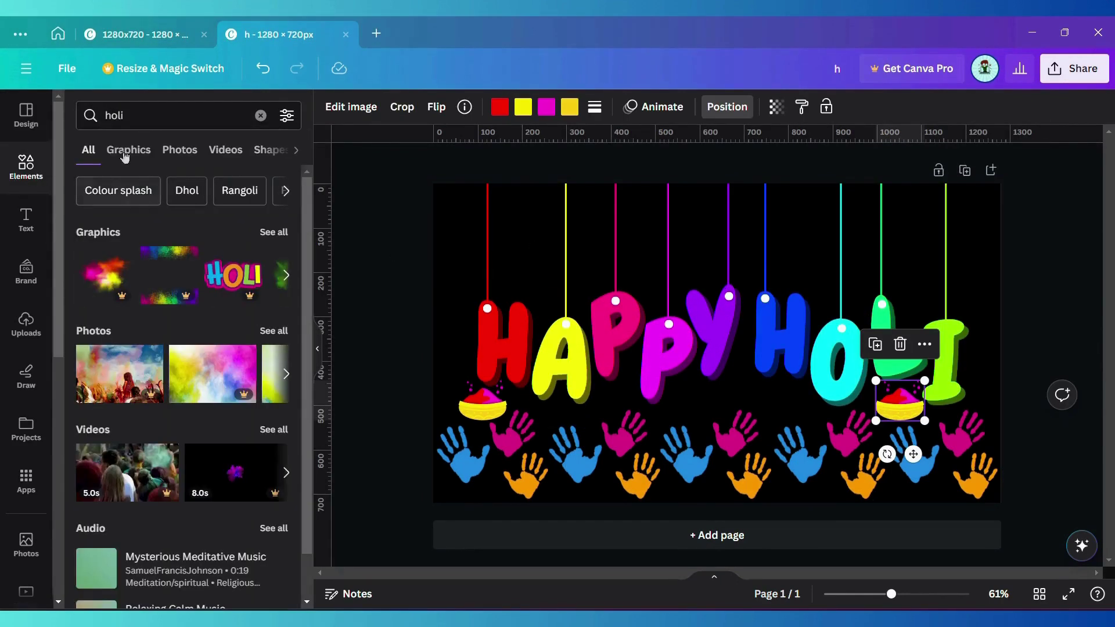
click(125, 152)
scroll(174, 377, down, 5)
click(197, 411)
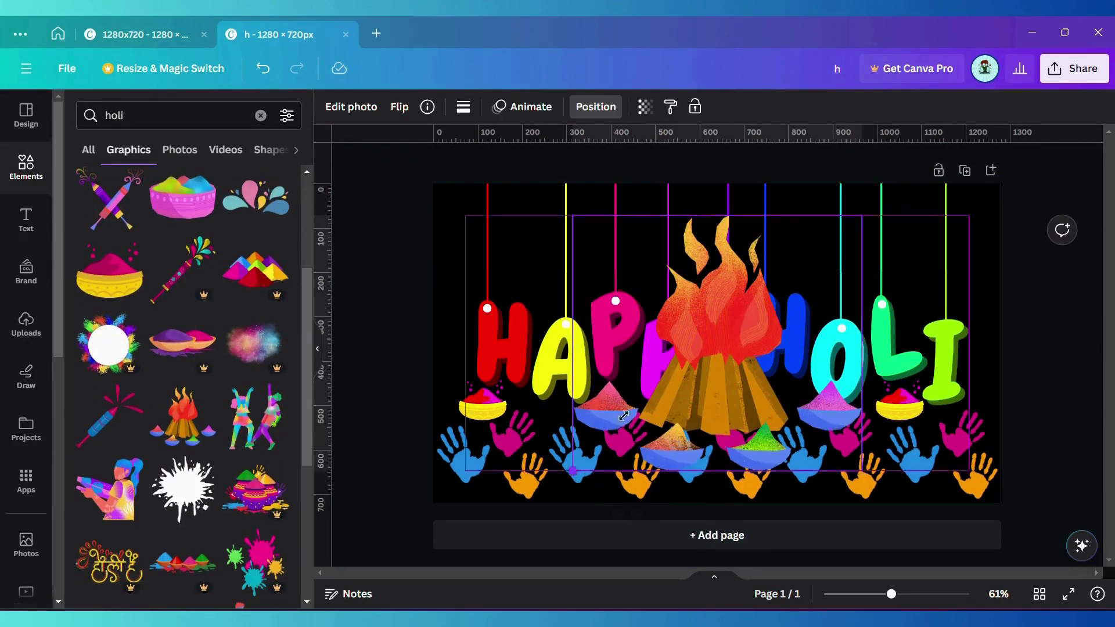
Scale the bonfire graphic down to a small size and place it in the gap between HAPPY and HOLI, beside the base of the Y.
drag(622, 416, 743, 319)
drag(862, 215, 752, 444)
click(810, 244)
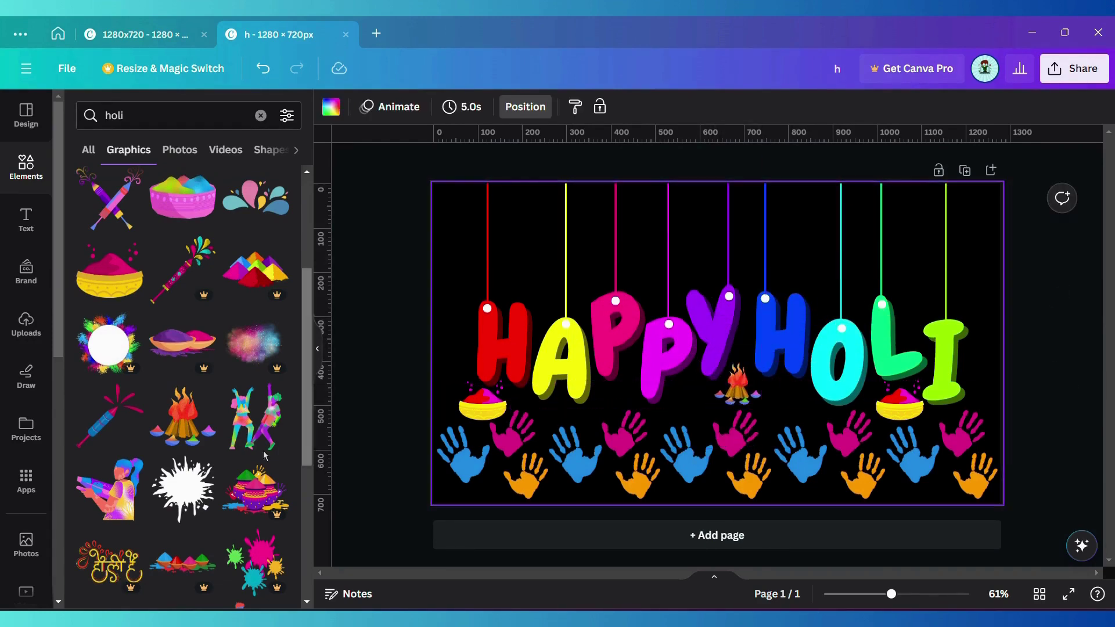
Add the brown pot of pink powder from the holi graphics, shrink it and place it between the first blue and orange handprints.
scroll(198, 528, down, 15)
scroll(201, 464, down, 10)
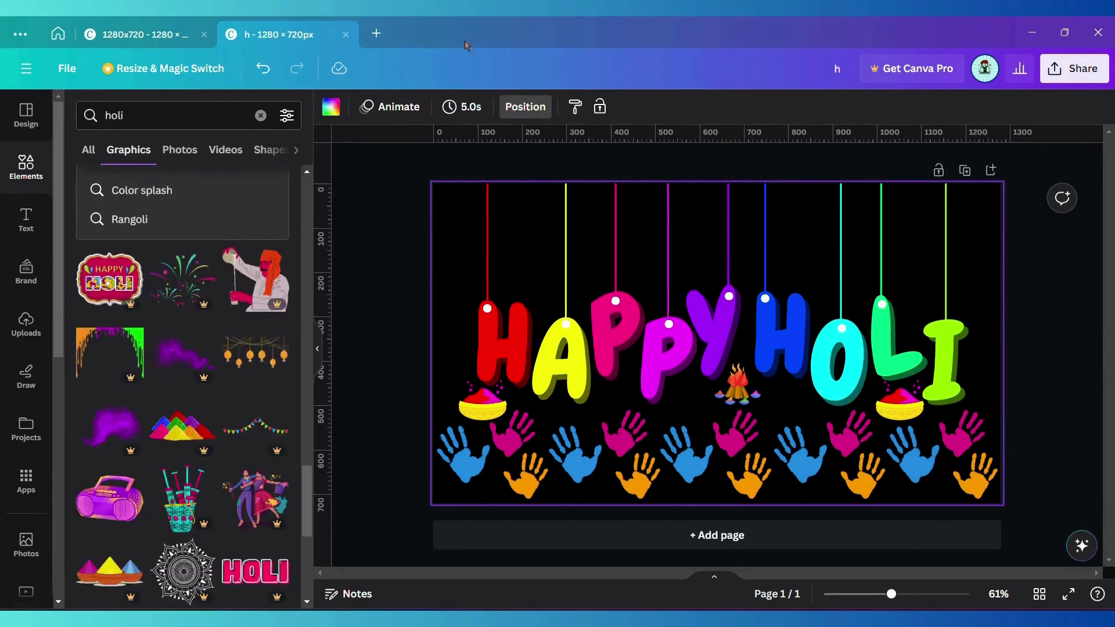
click(255, 429)
drag(771, 279, 723, 402)
drag(688, 443, 611, 529)
Duplicate the small powder pot four times so one sits between the blue and orange handprints of every group along the bottom edge.
click(467, 435)
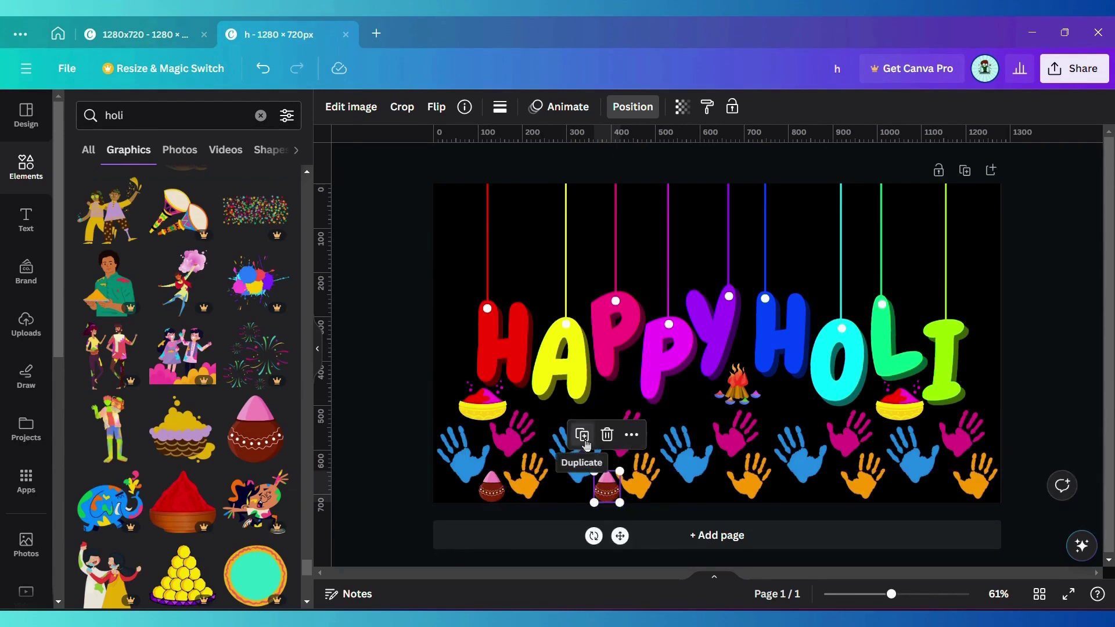
click(582, 435)
click(695, 437)
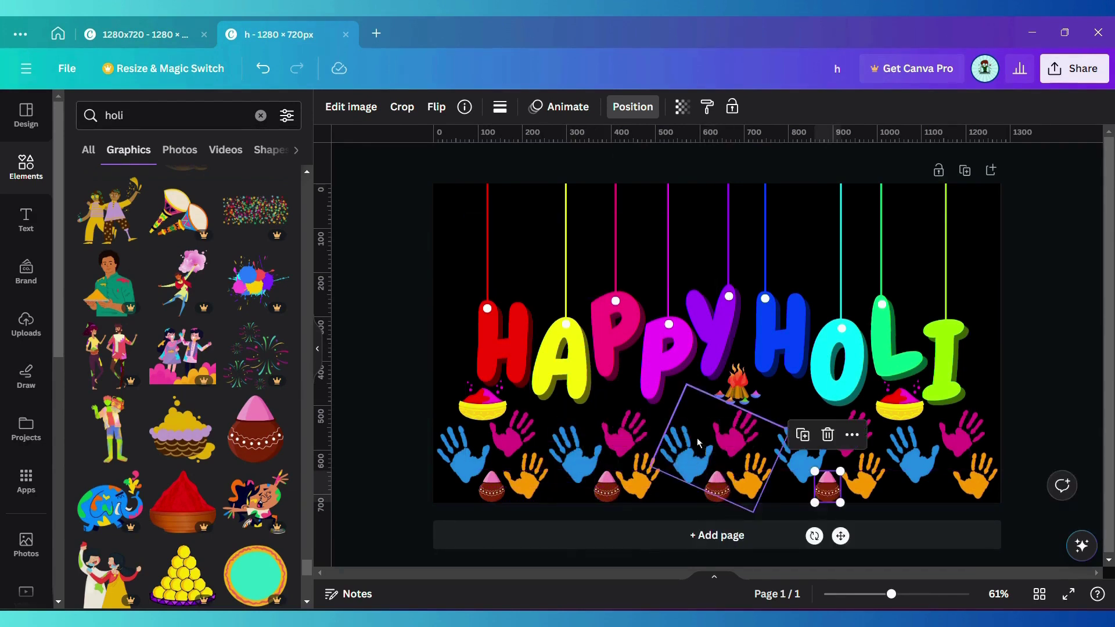
click(802, 435)
click(530, 242)
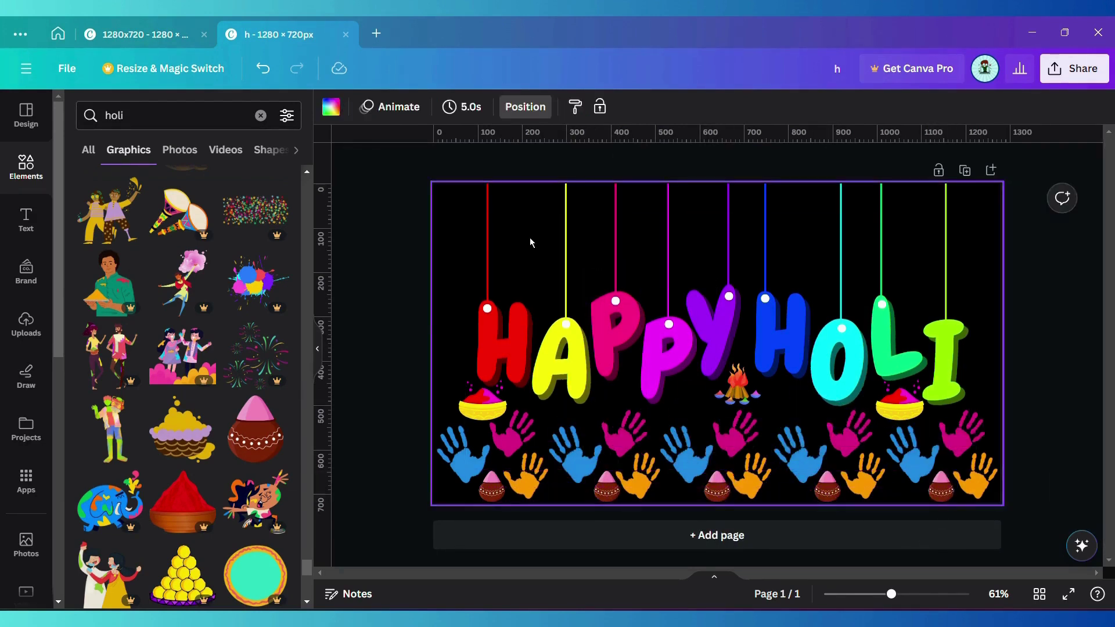
Fill the page background with the black-to-blue gradient and switch its style to linear from black at the top to blue at the bottom.
click(330, 107)
scroll(174, 406, down, 4)
click(157, 503)
scroll(157, 516, up, 5)
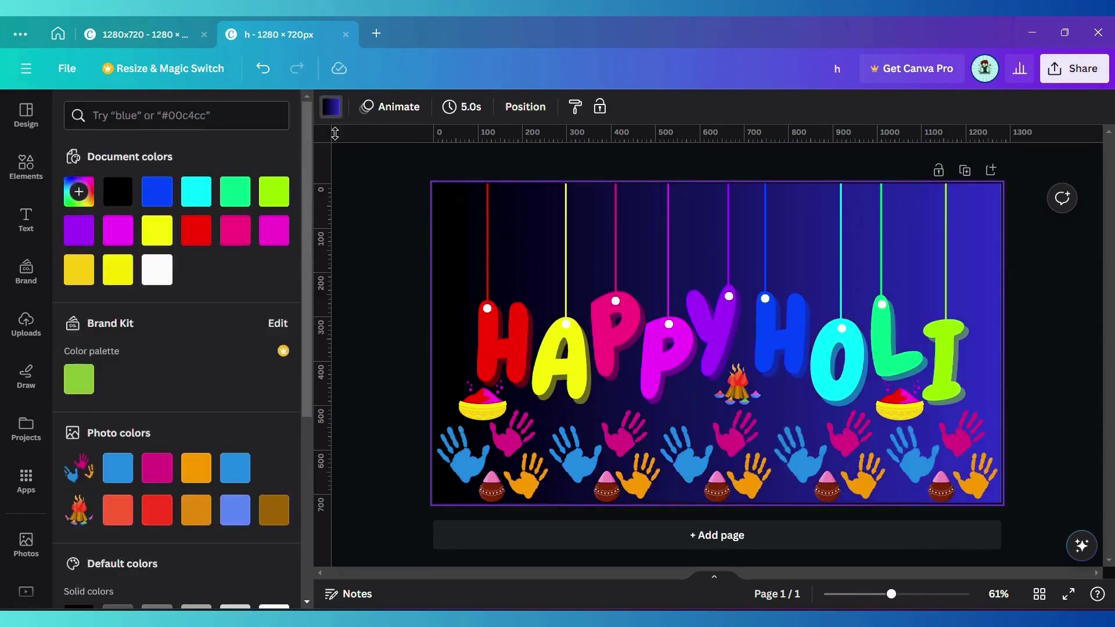
click(334, 108)
click(333, 108)
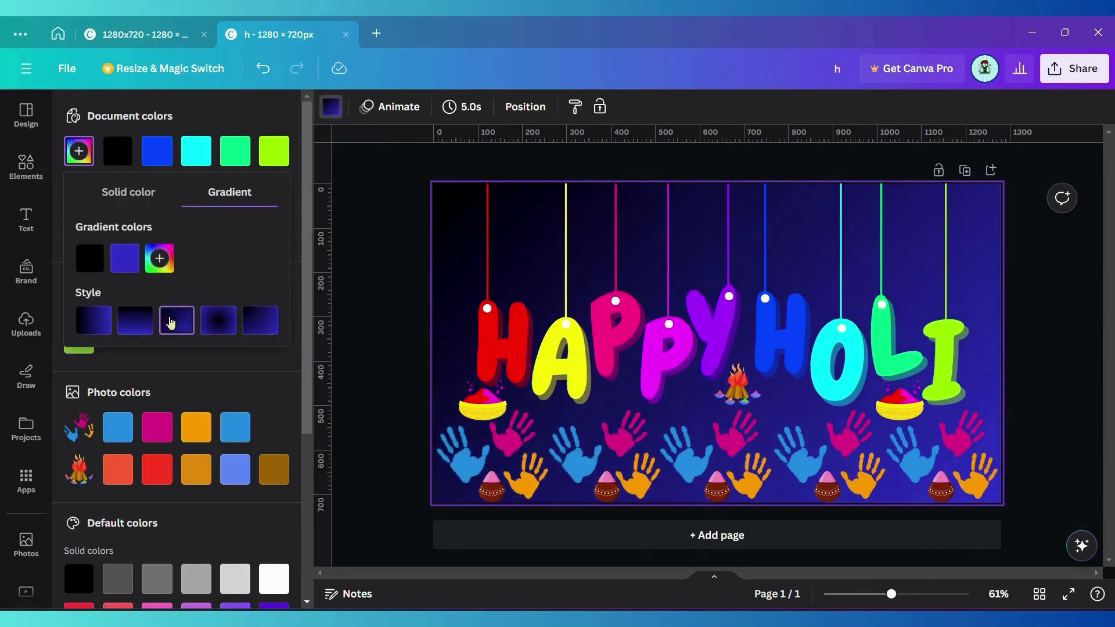
click(259, 320)
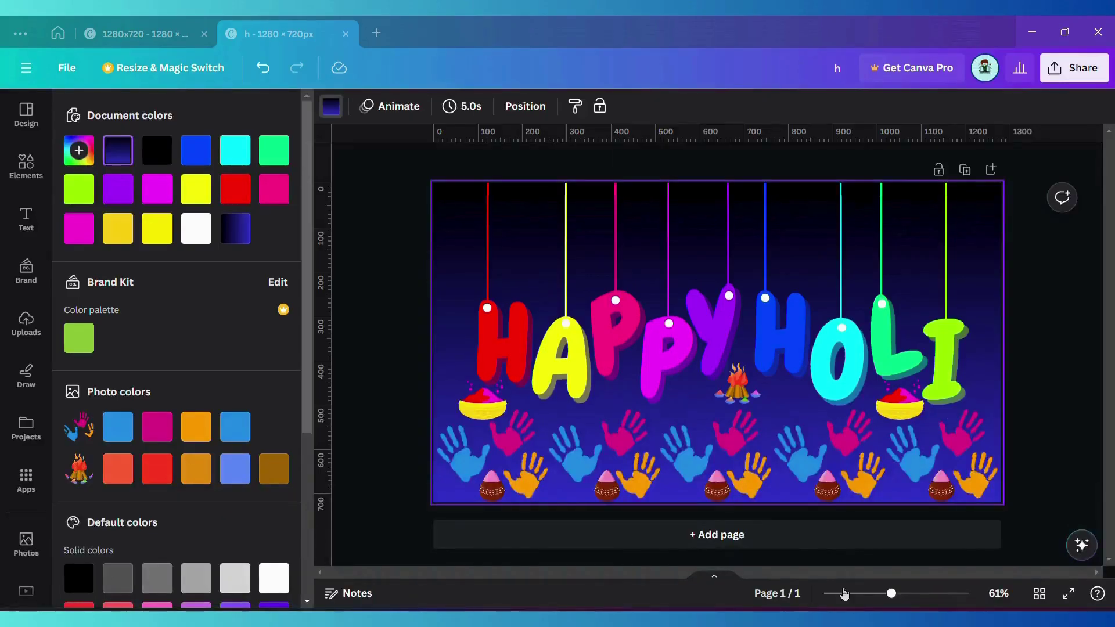
drag(844, 594, 899, 603)
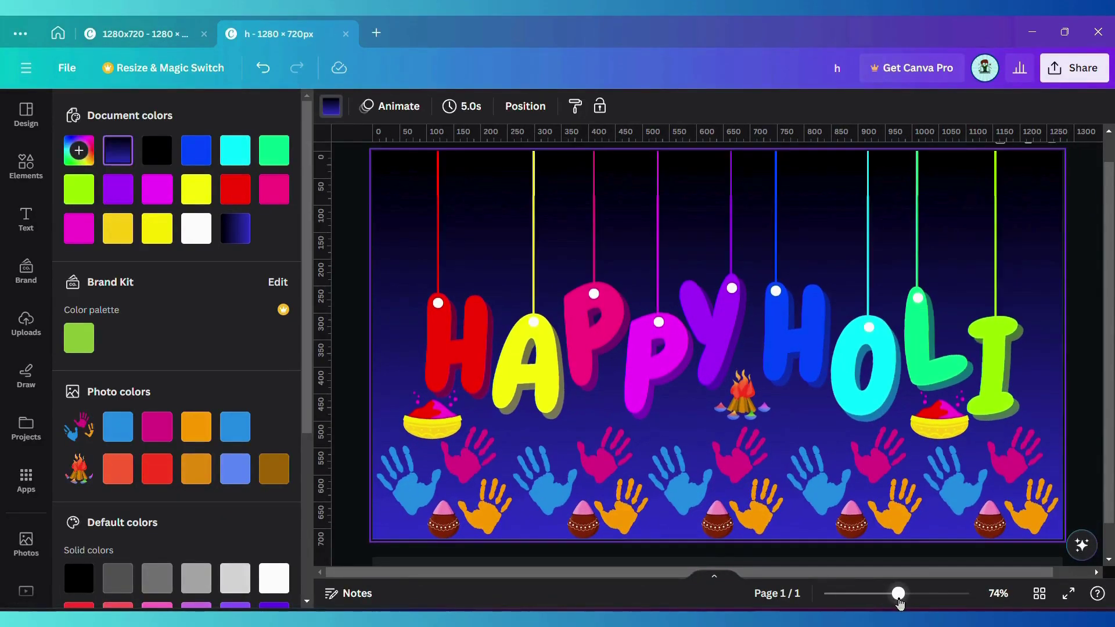